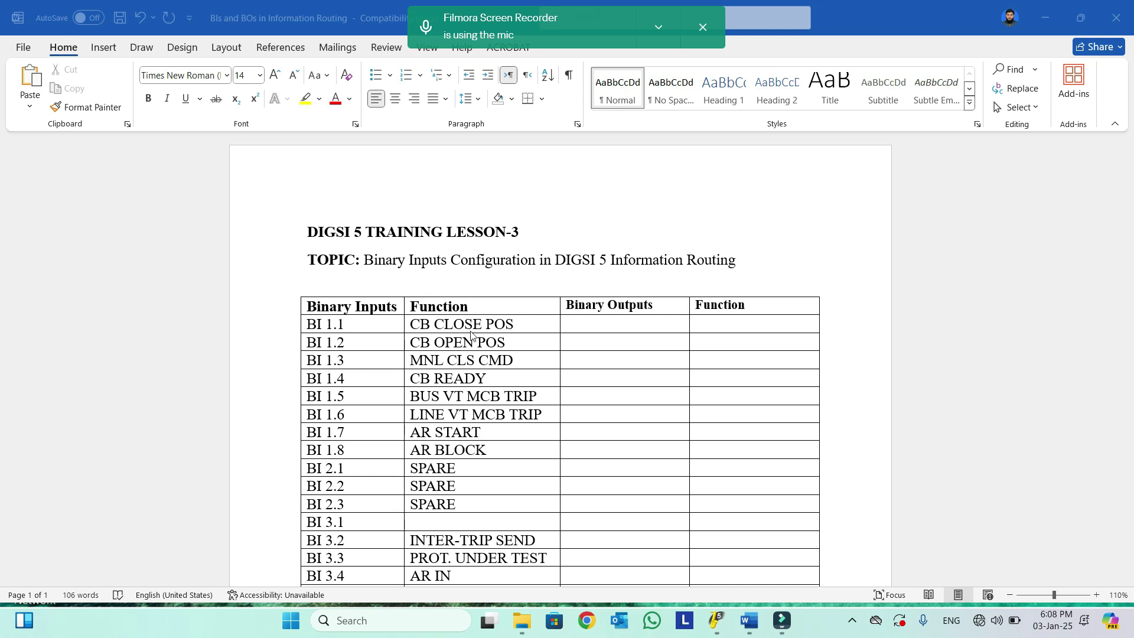
Scroll the Word table into view and bring up the DIGSI 5 project window
scroll(1125, 249, "down", 1)
left_click_drag(1126, 248, 1131, 302)
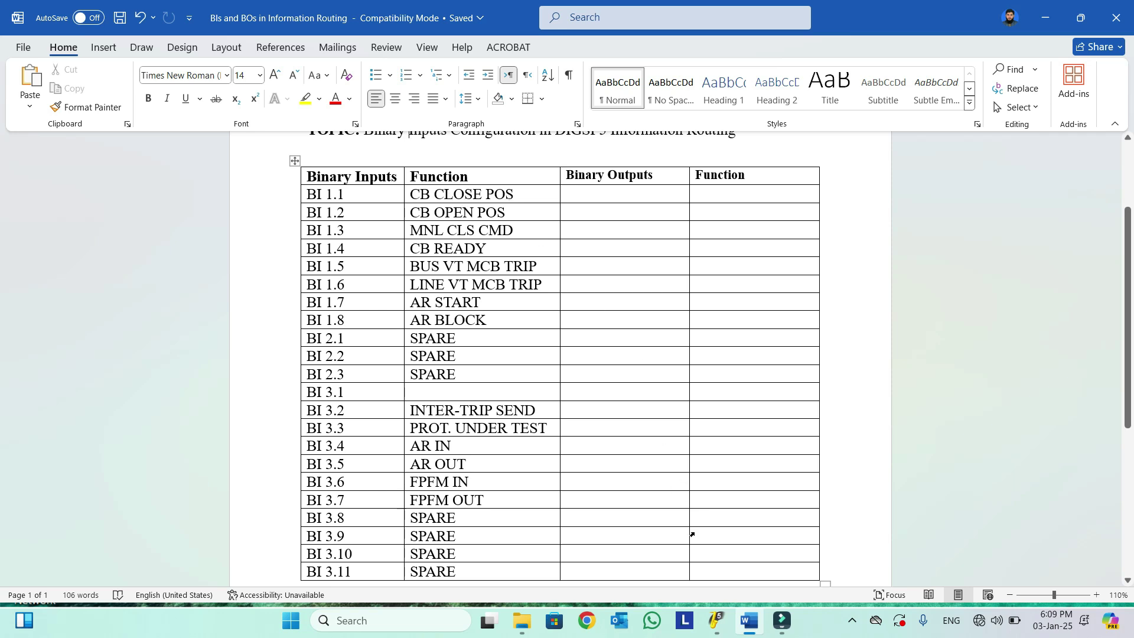
mouse_move(721, 629)
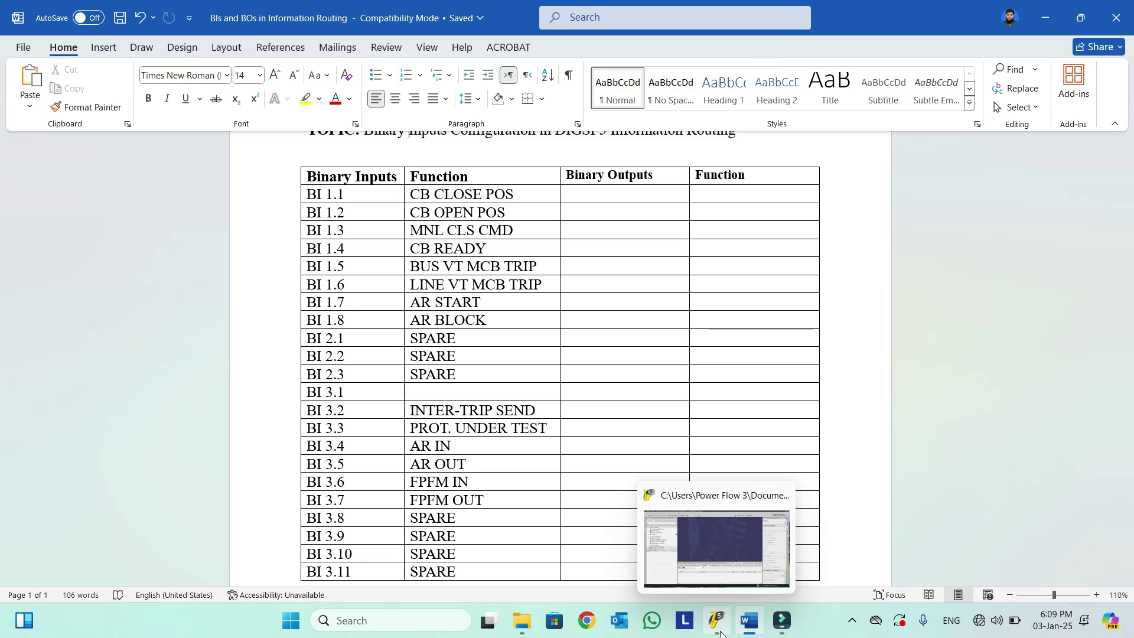
left_click(717, 621)
Open the 7SL86 Information routing matrix and widen DIGSI 5 beside the Word table
left_click(37, 191)
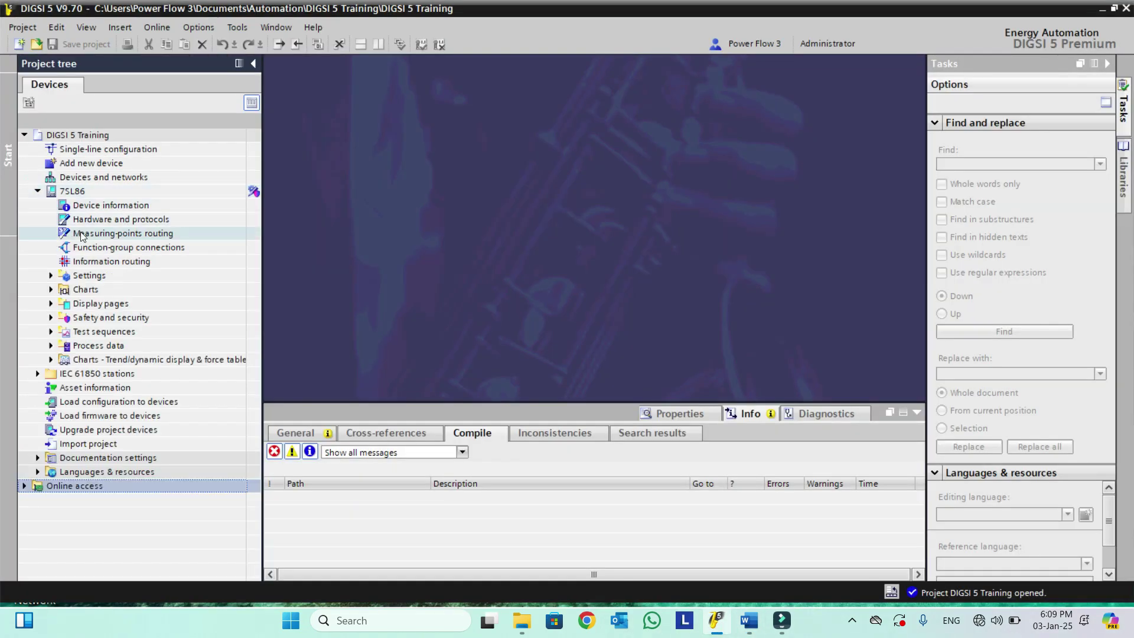
double_click(112, 267)
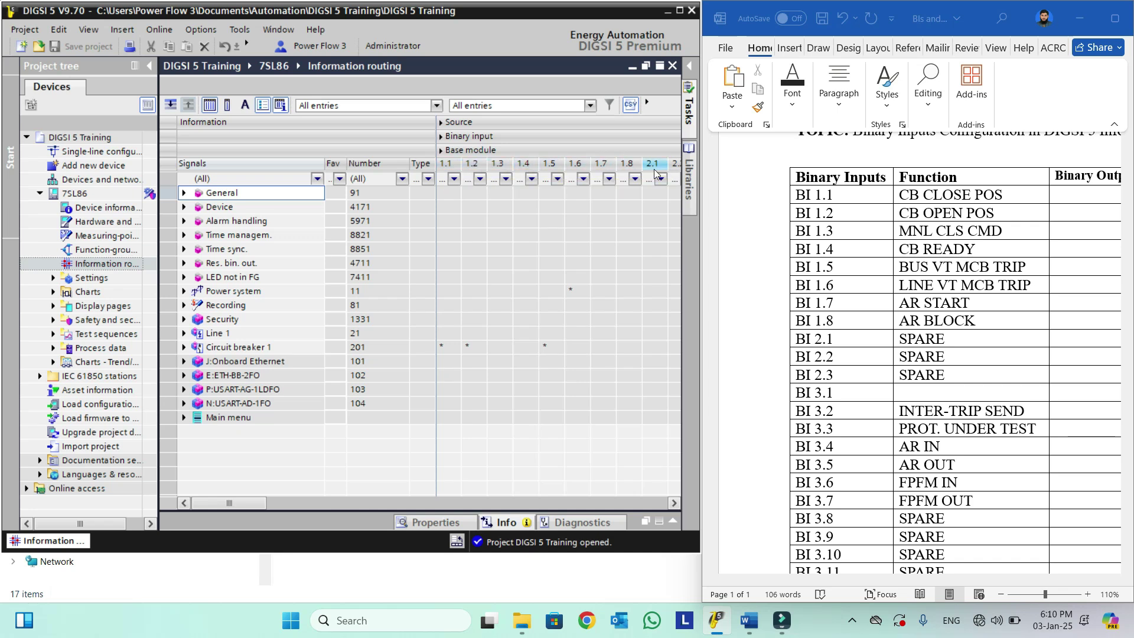
left_click_drag(702, 195, 759, 195)
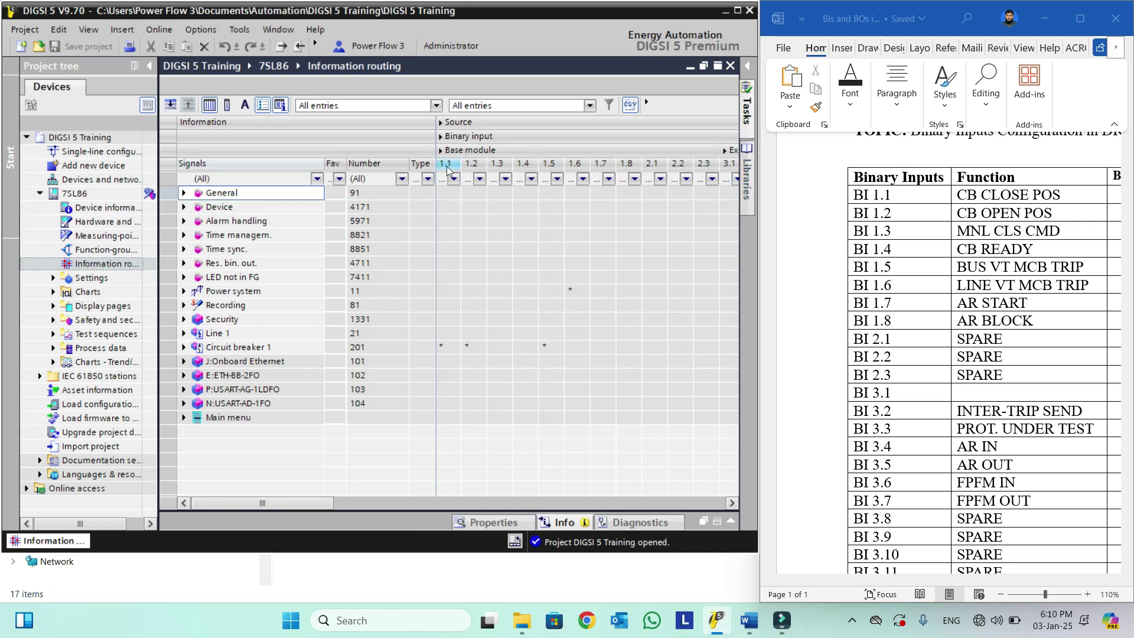
mouse_move(448, 171)
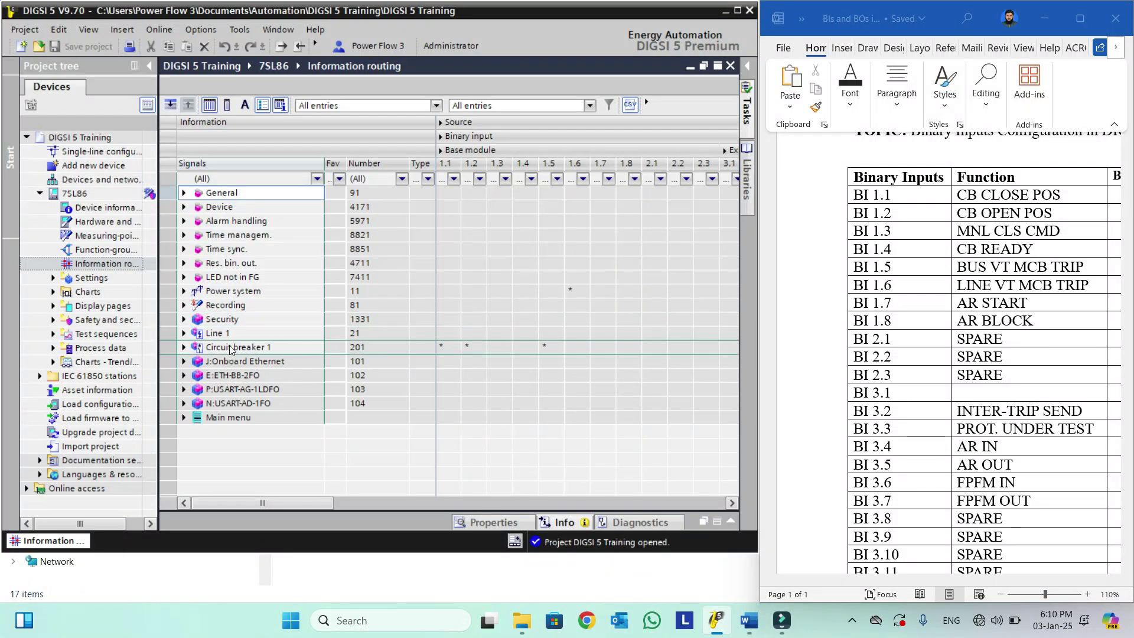
Expand Circuit breaker 1 and its Circuit break. block to list the breaker signals
left_click(184, 348)
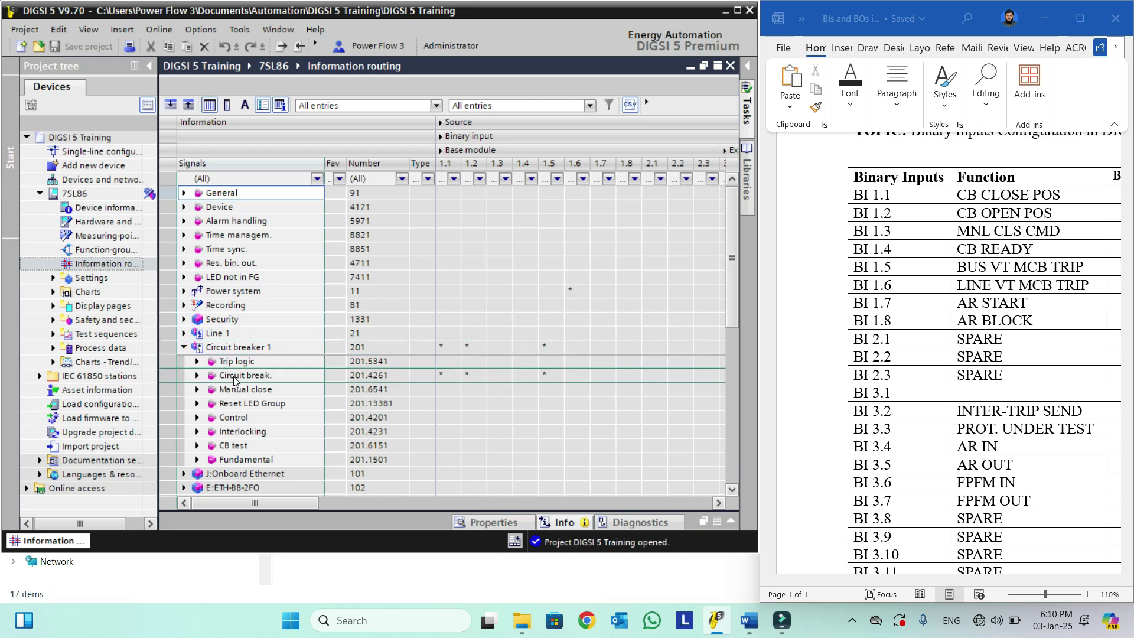
left_click(198, 376)
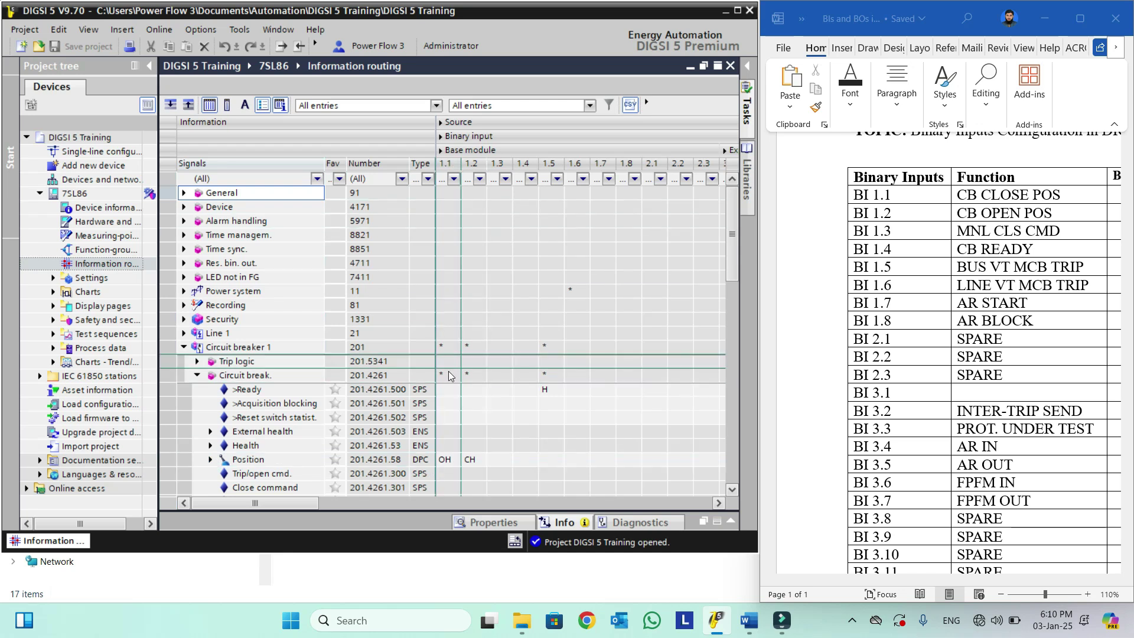
Route the breaker Position signal to binary input 1.1 as CH (closed, active with voltage)
right_click(447, 465)
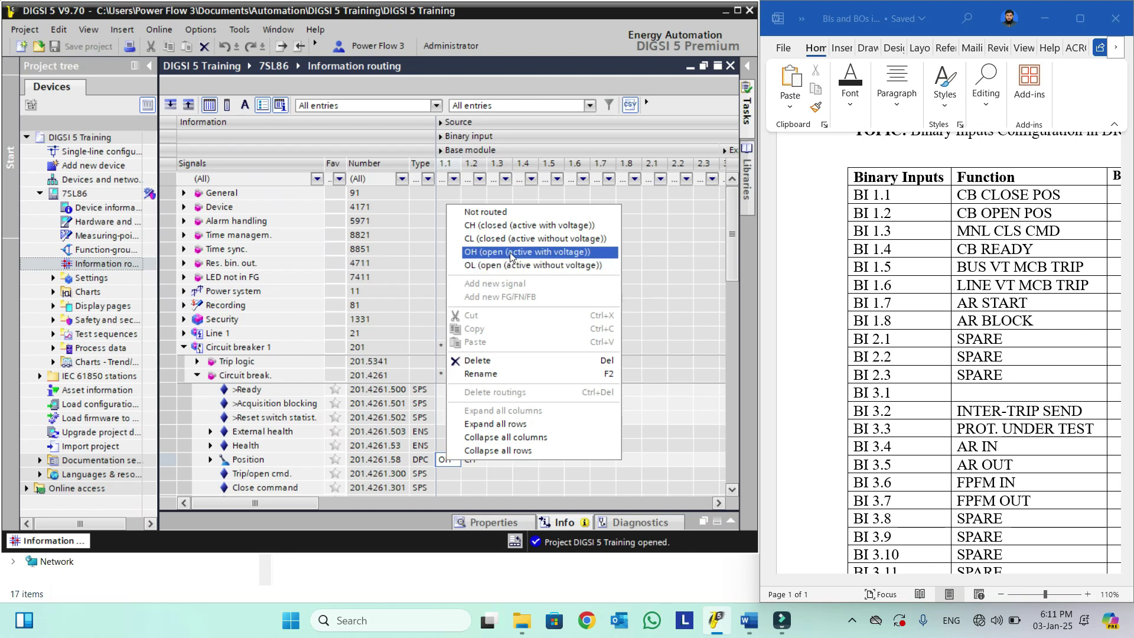
left_click(539, 231)
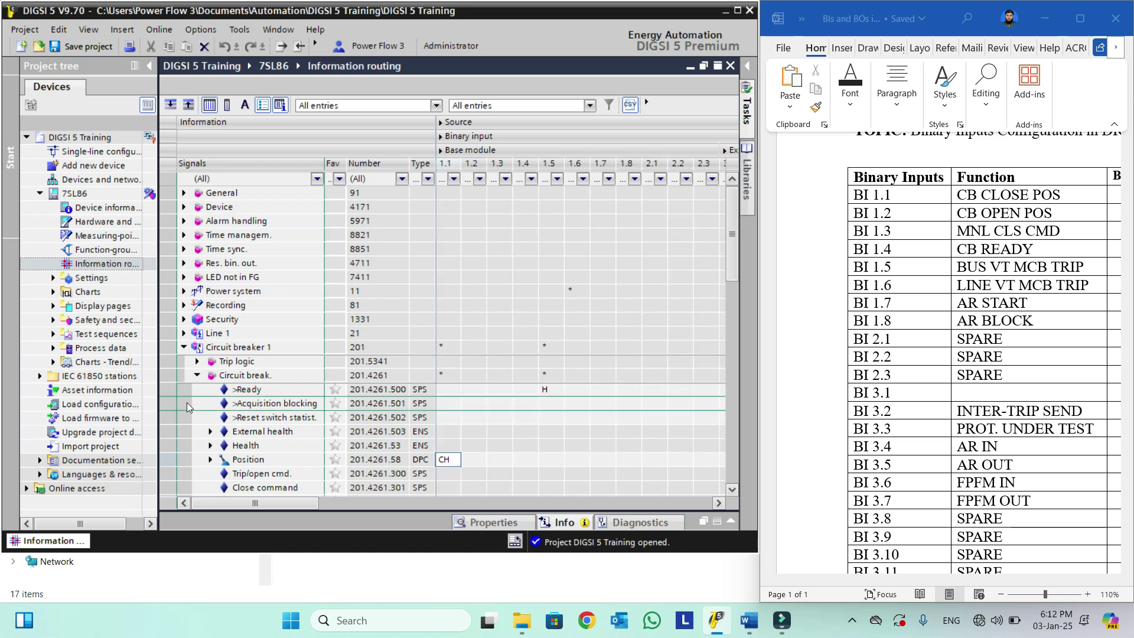
Collapse the Circuit breaker 1 group in the routing matrix
left_click(184, 347)
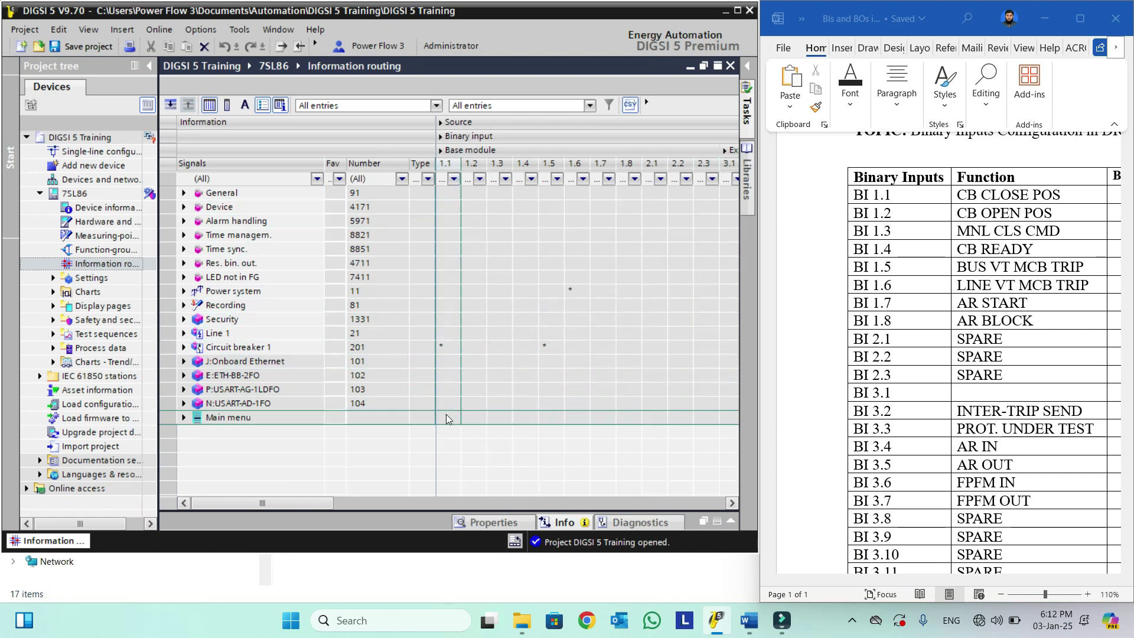
Re-expand Circuit breaker 1 > Circuit break. and route Position to binary input 1.2 as OH
left_click(437, 249)
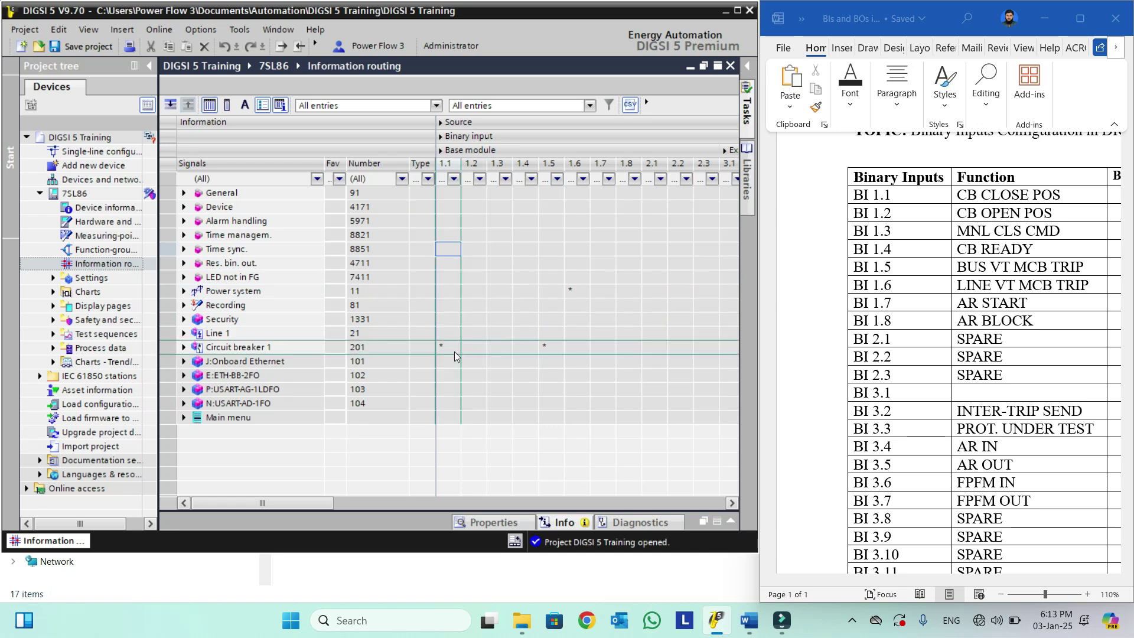
left_click(184, 347)
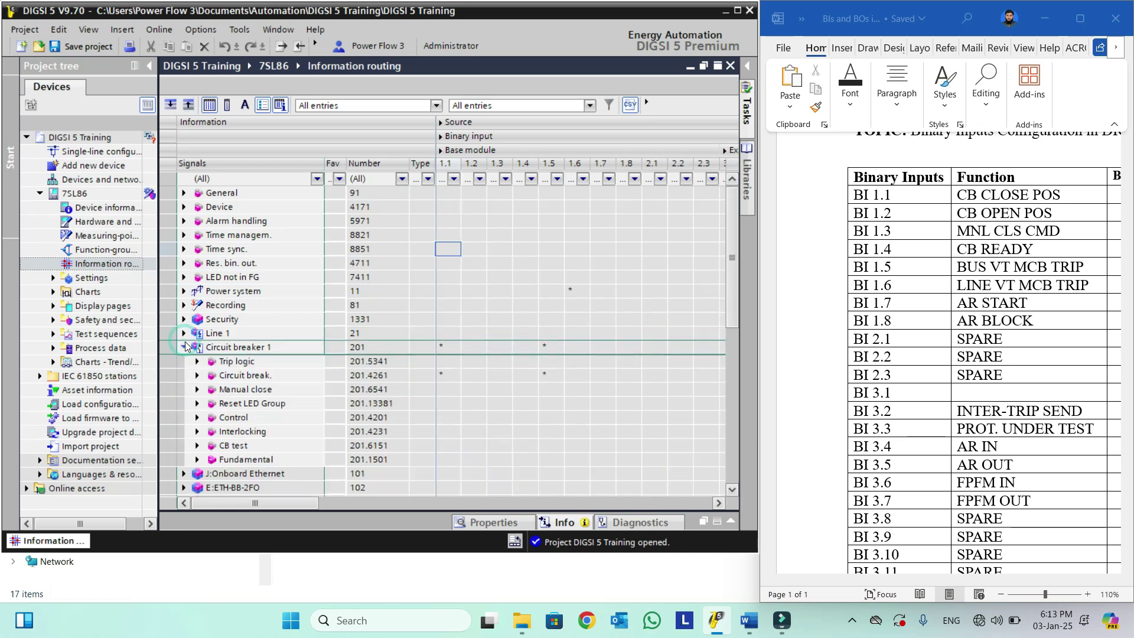
left_click(198, 376)
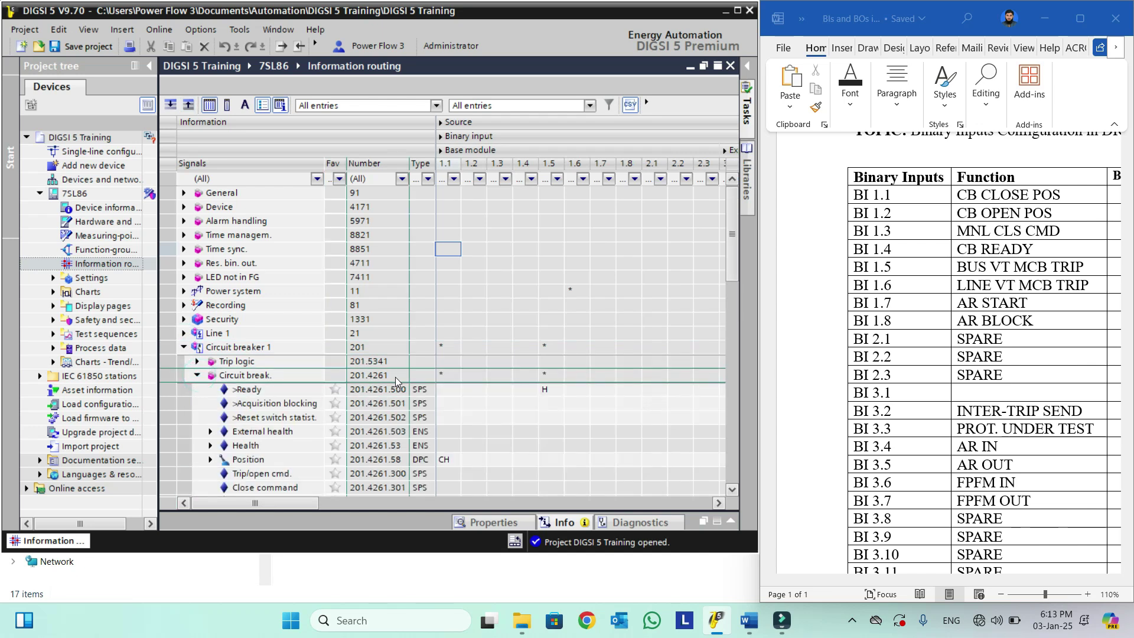
right_click(464, 456)
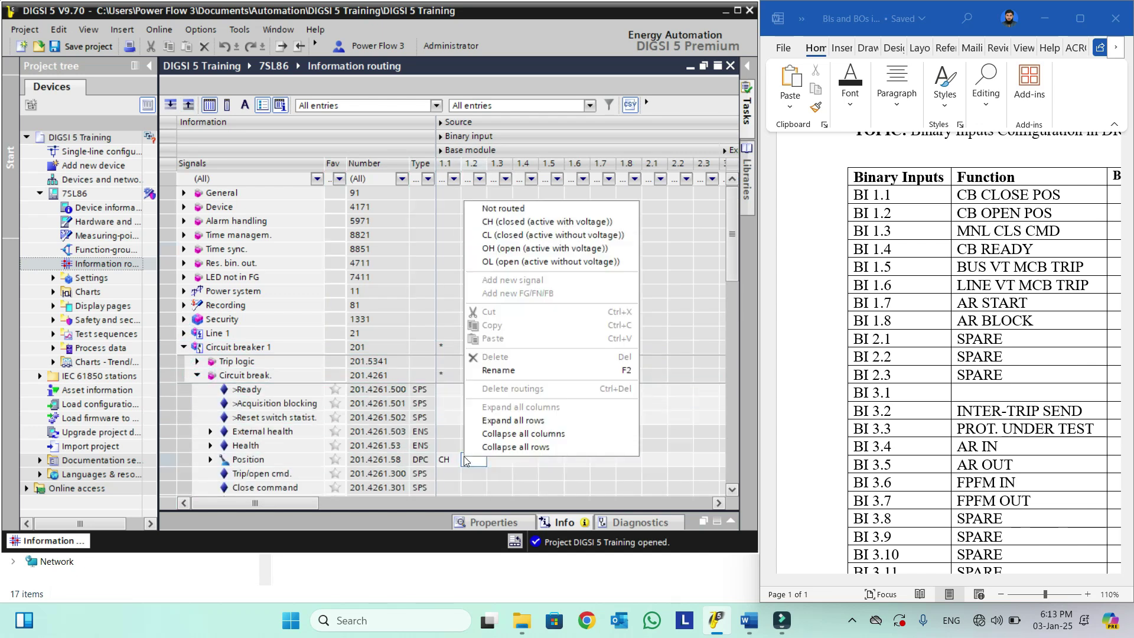
left_click(500, 249)
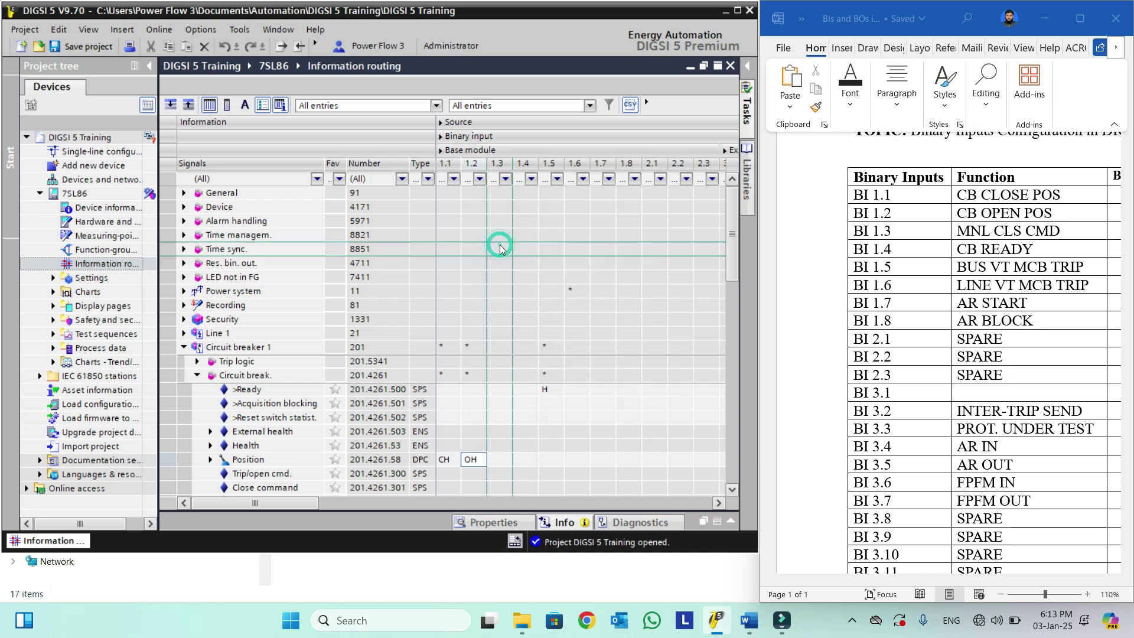
left_click(194, 375)
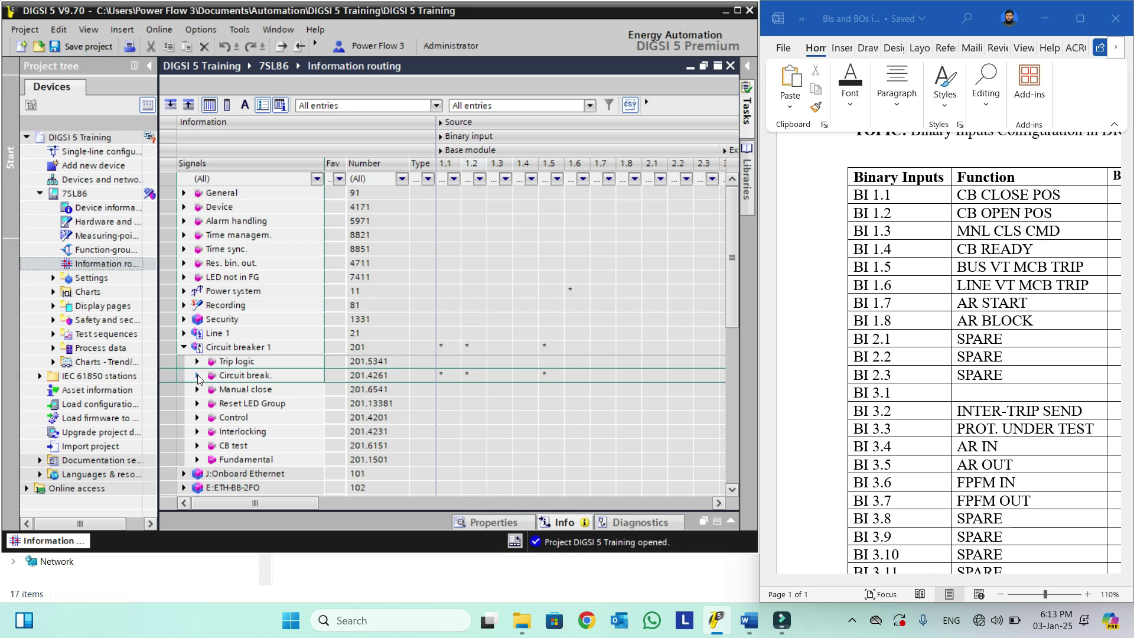
Route the Manual close >Input signal to binary input 1.3 as H (active with voltage)
left_click(196, 376)
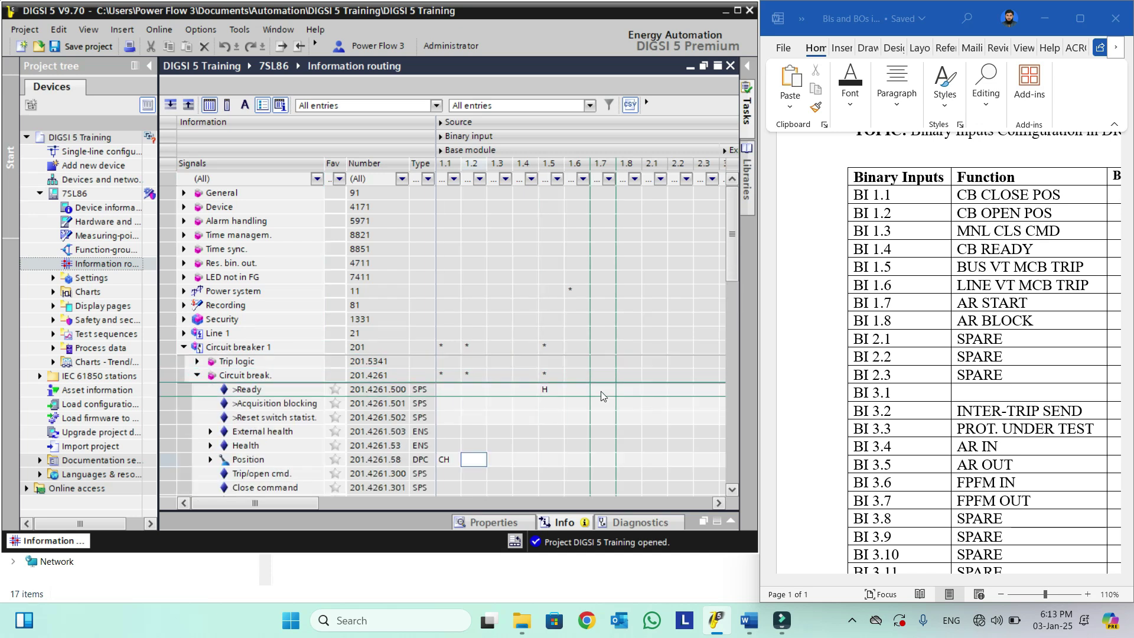
left_click(733, 490)
left_click(733, 490)
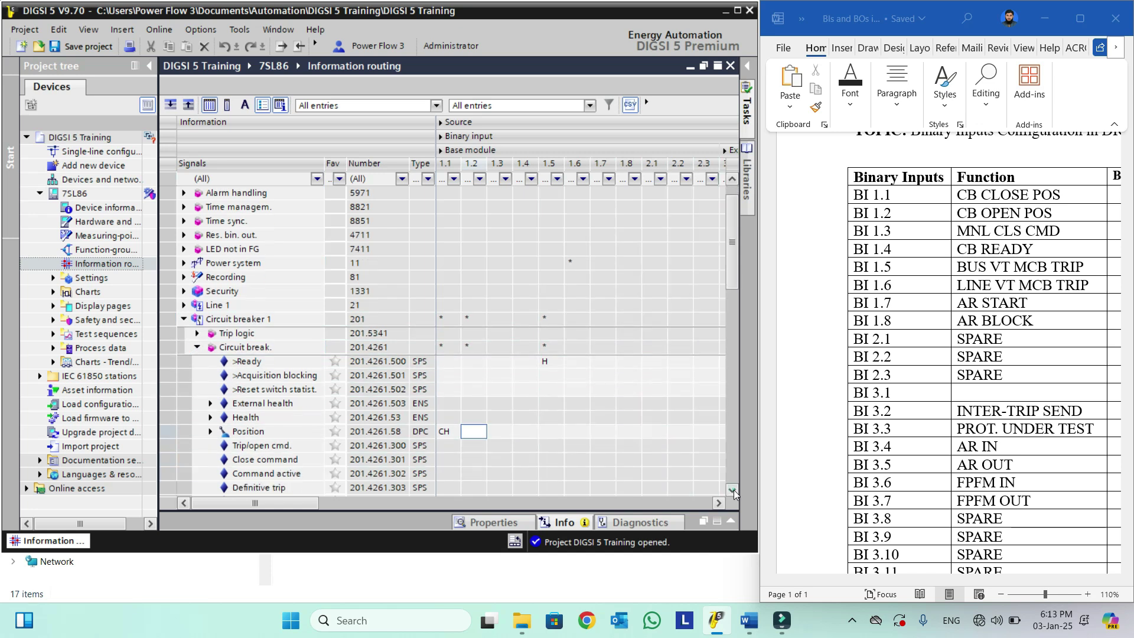
left_click(733, 490)
left_click(733, 491)
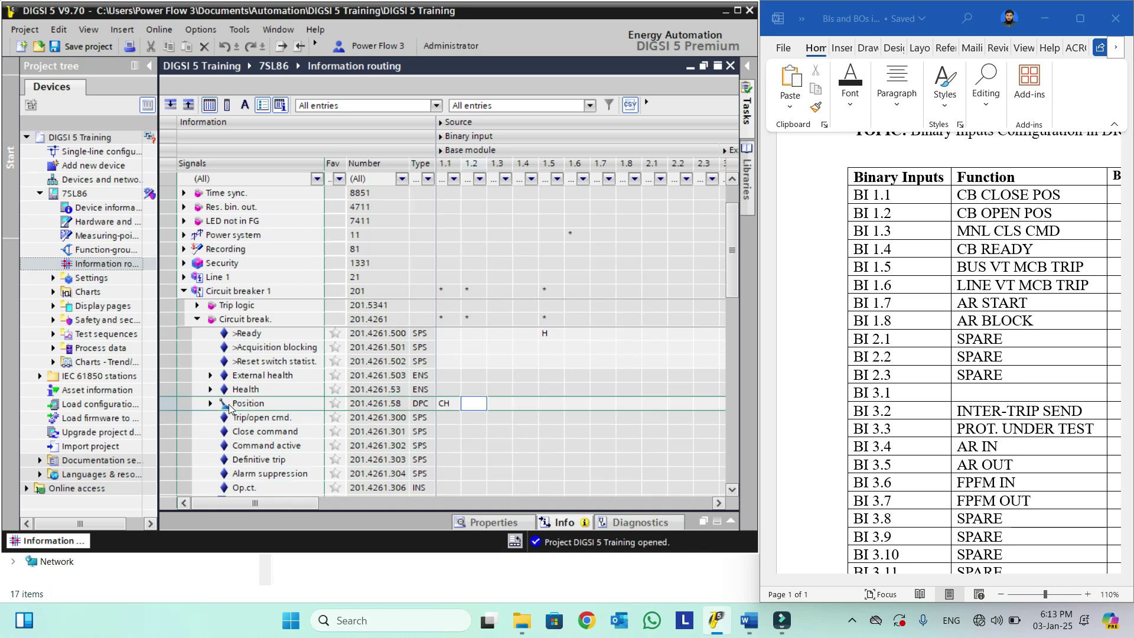
left_click(198, 319)
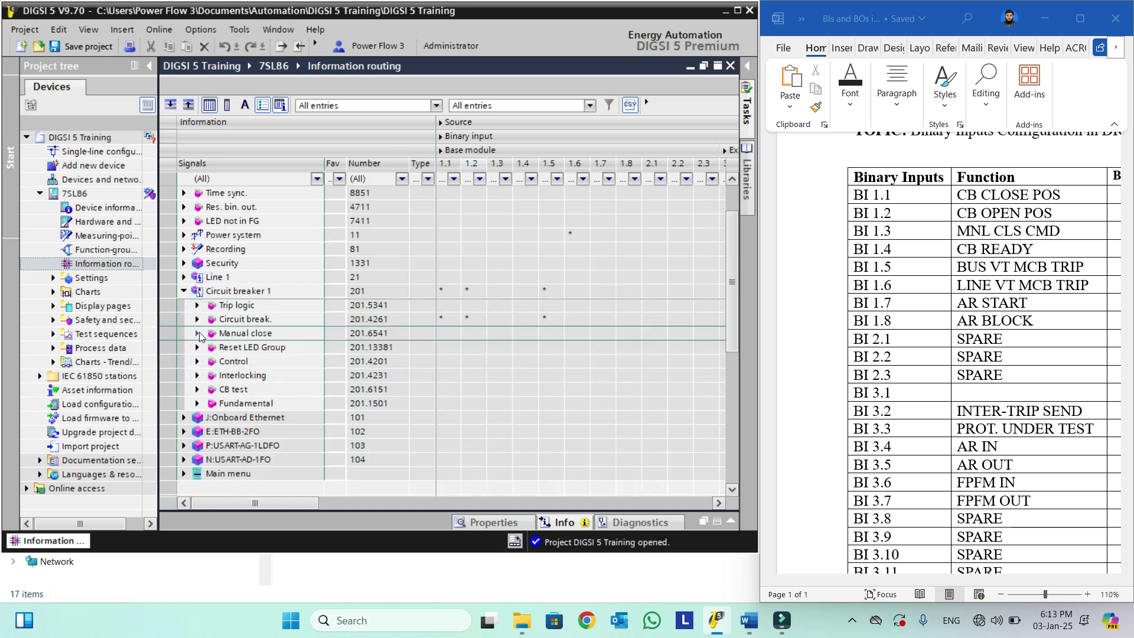
left_click(198, 333)
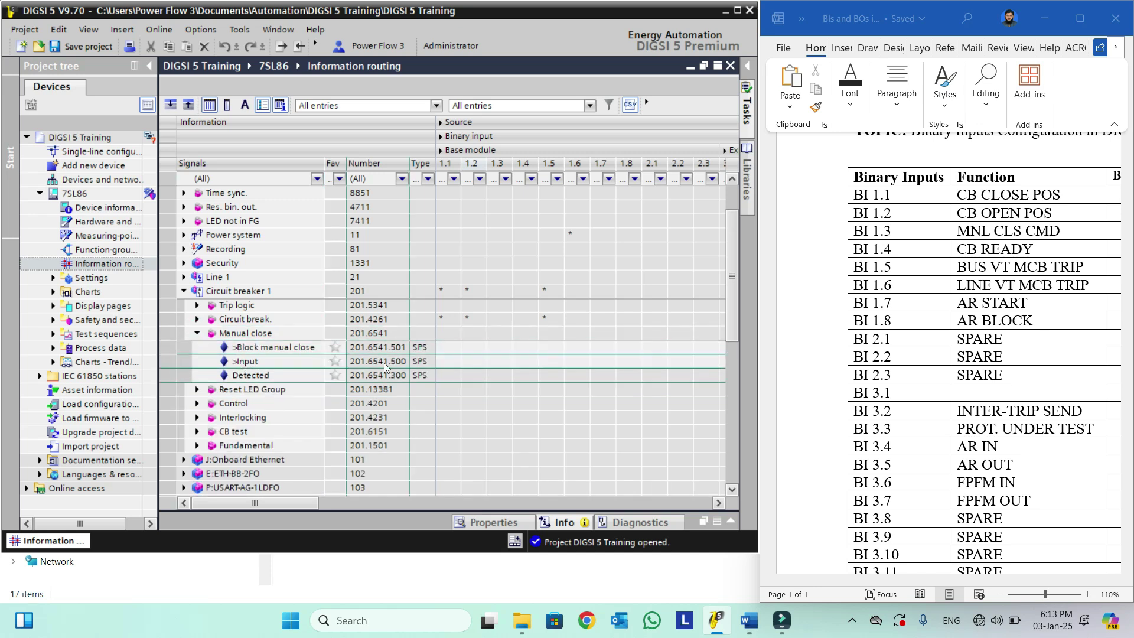
right_click(501, 361)
left_click(536, 381)
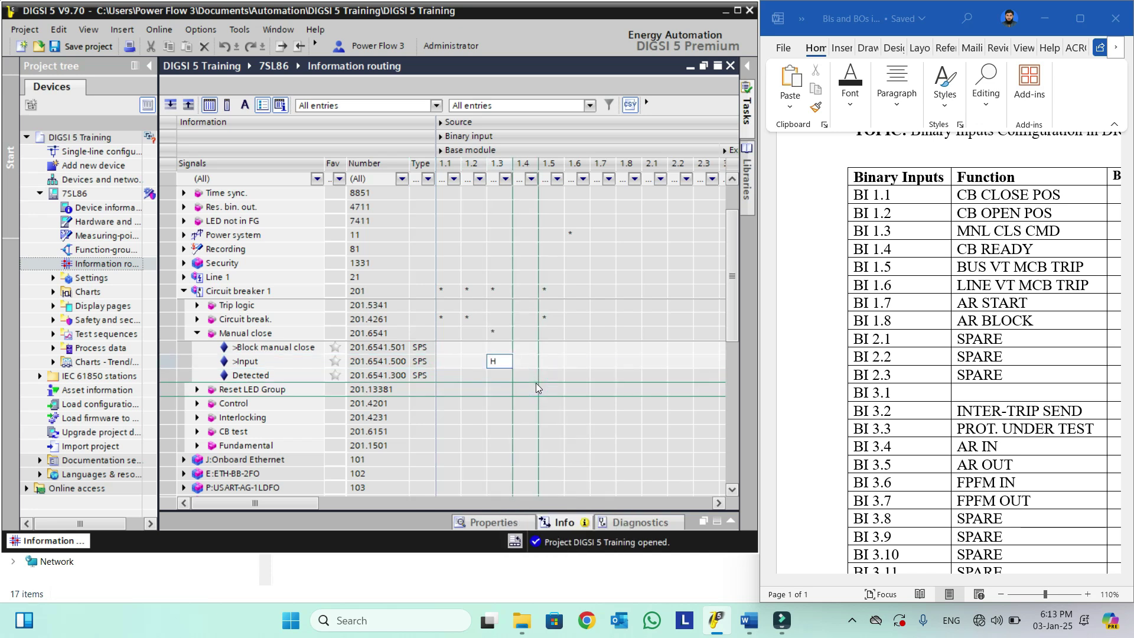
left_click(199, 333)
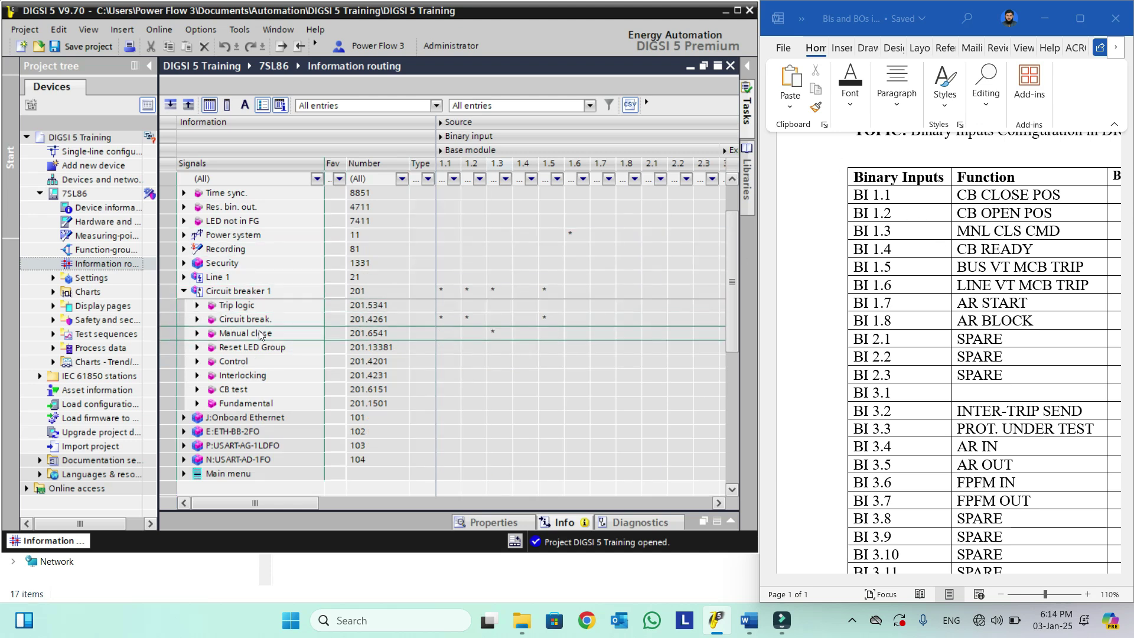
left_click(201, 321)
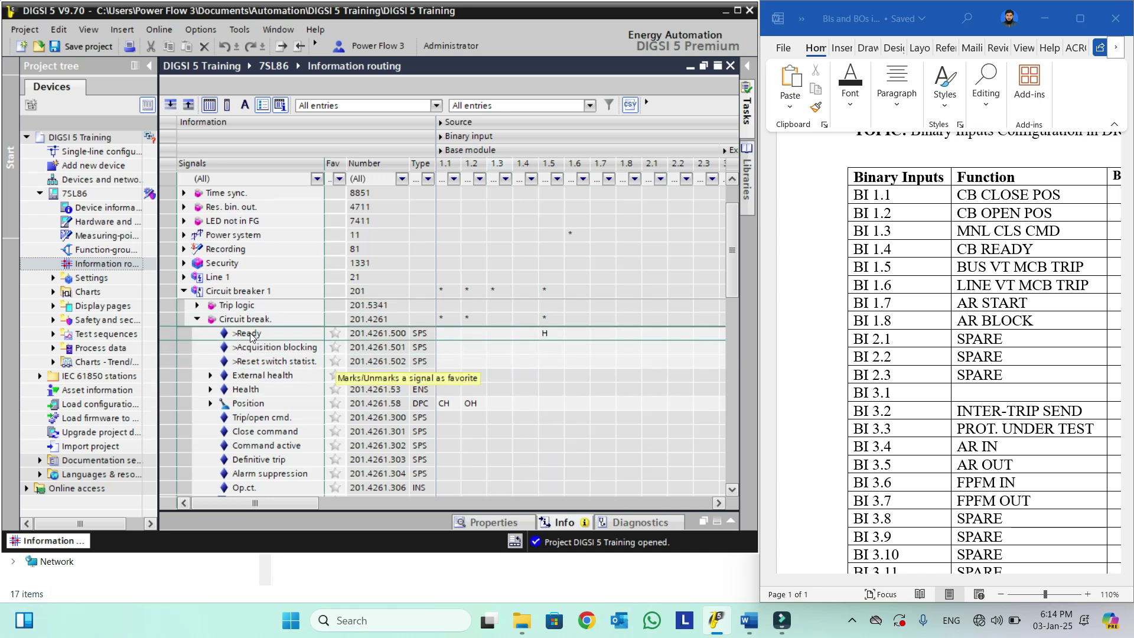
Route >Ready to binary input 1.4 as H and delete its old routing on 1.5
right_click(527, 335)
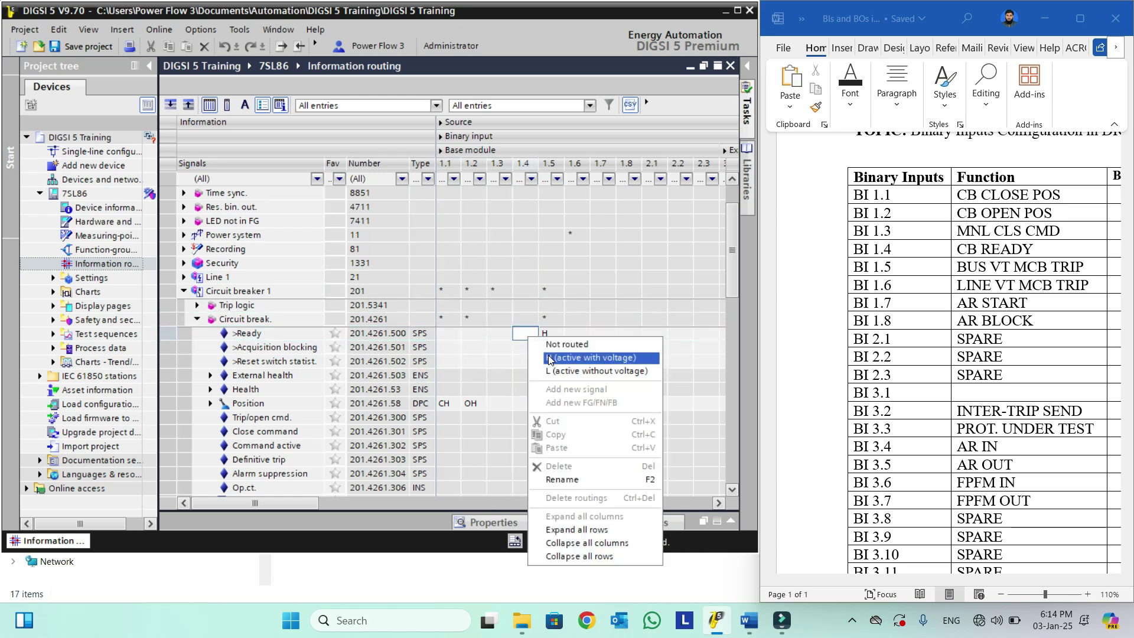
left_click(548, 356)
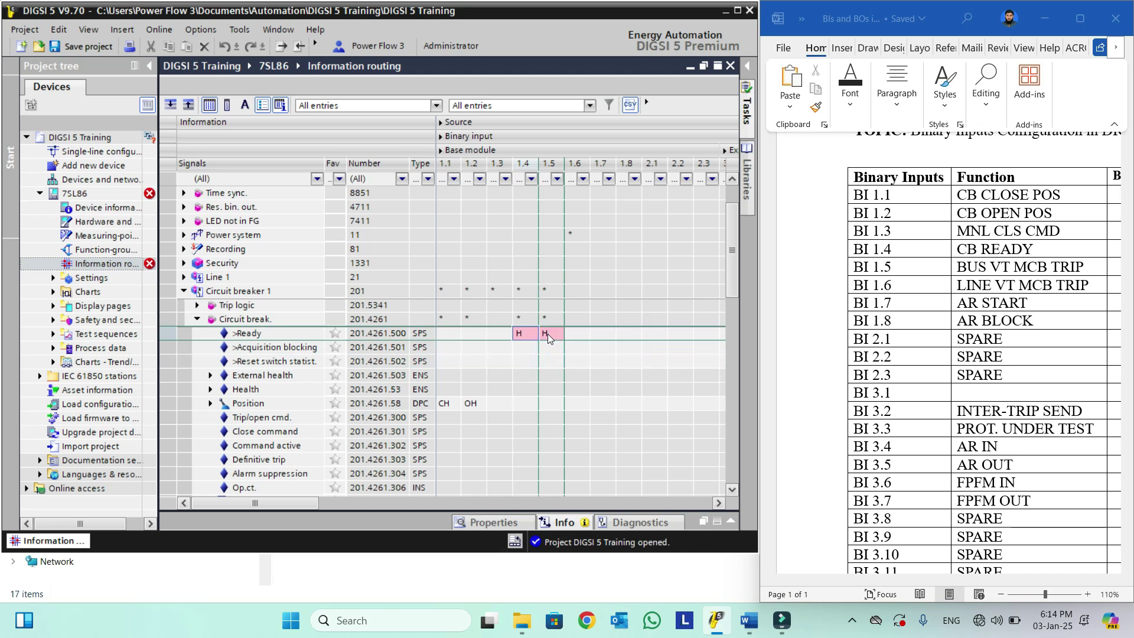
left_click(548, 334)
key("Delete")
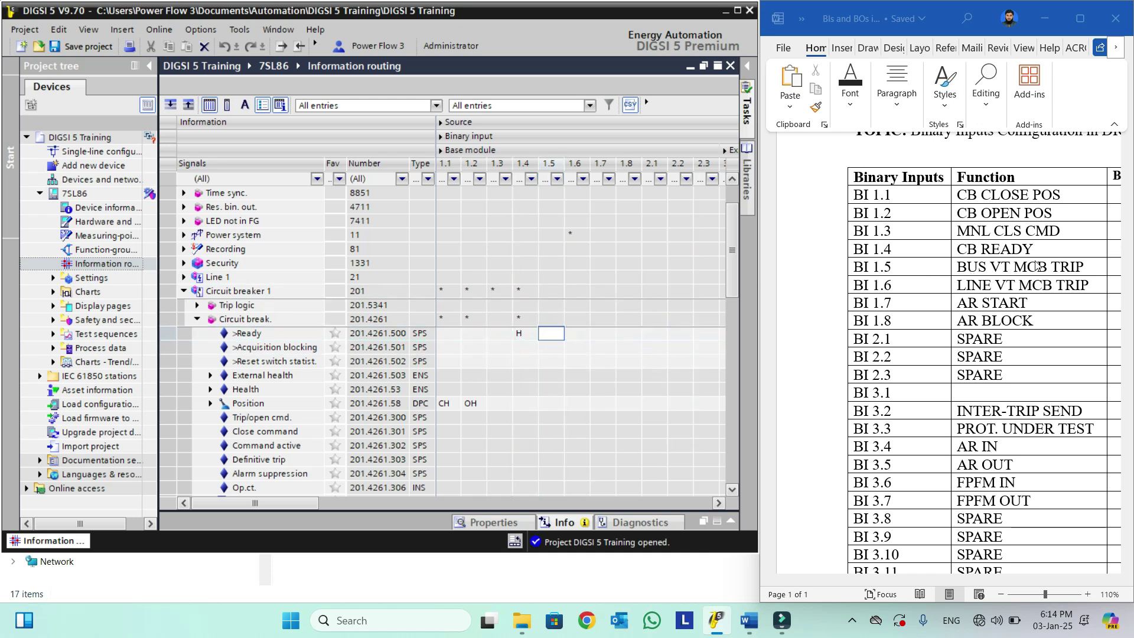
left_click(197, 319)
Collapse Circuit breaker 1 and expand Power system to show its measuring points
left_click(184, 291)
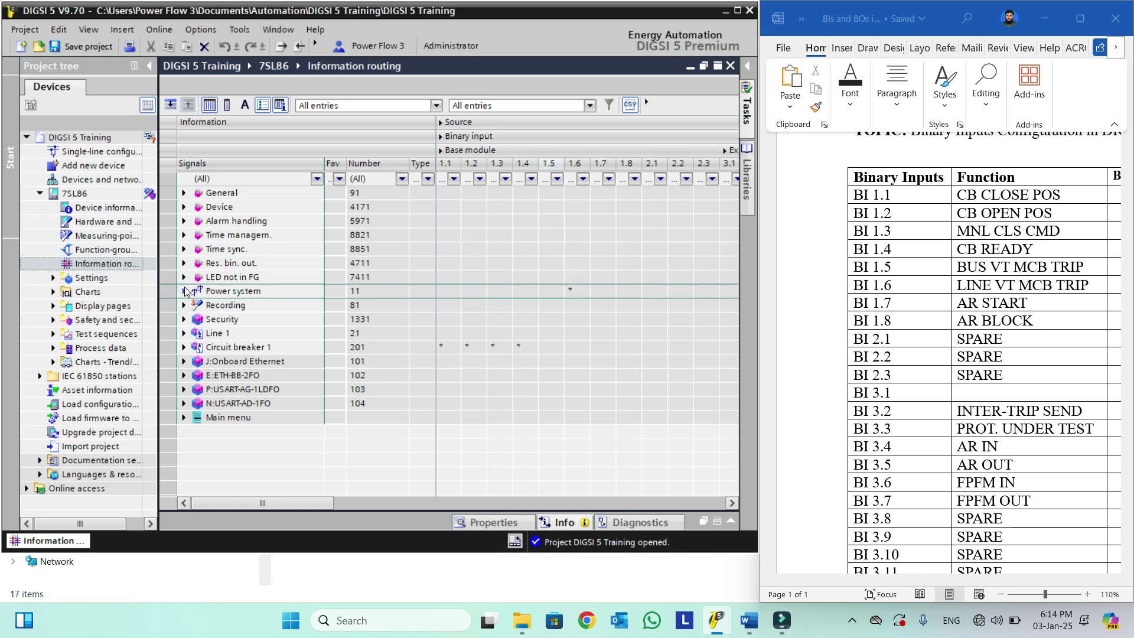
left_click(183, 291)
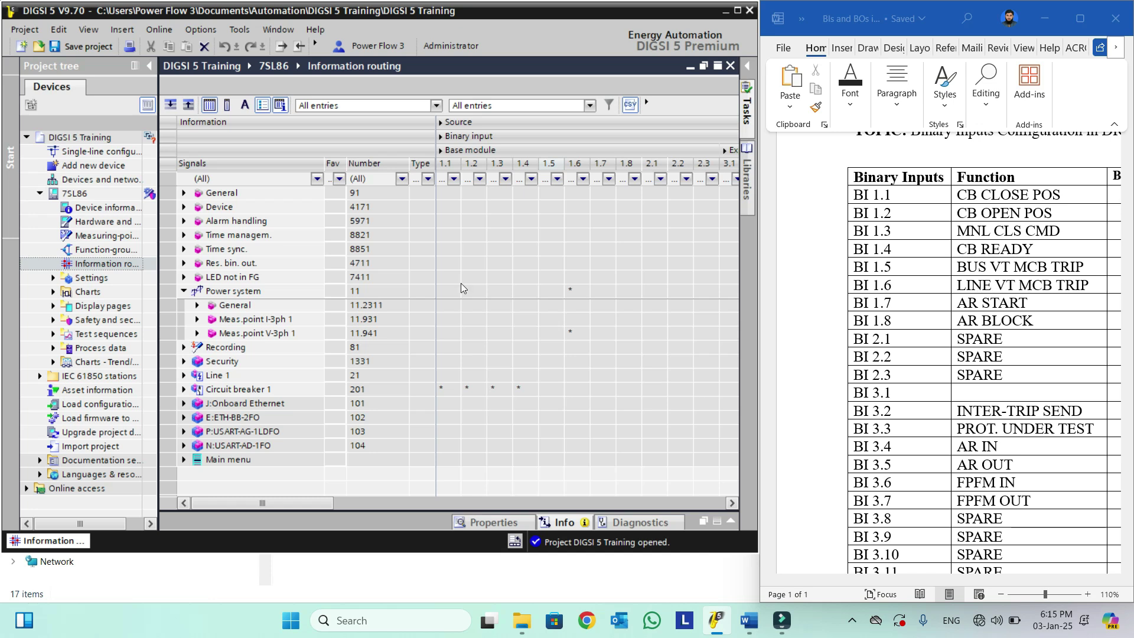
Expand Meas.point V-3ph 1 > VT miniatureCB and confirm >Open is routed to input 1.6 as H
left_click(196, 333)
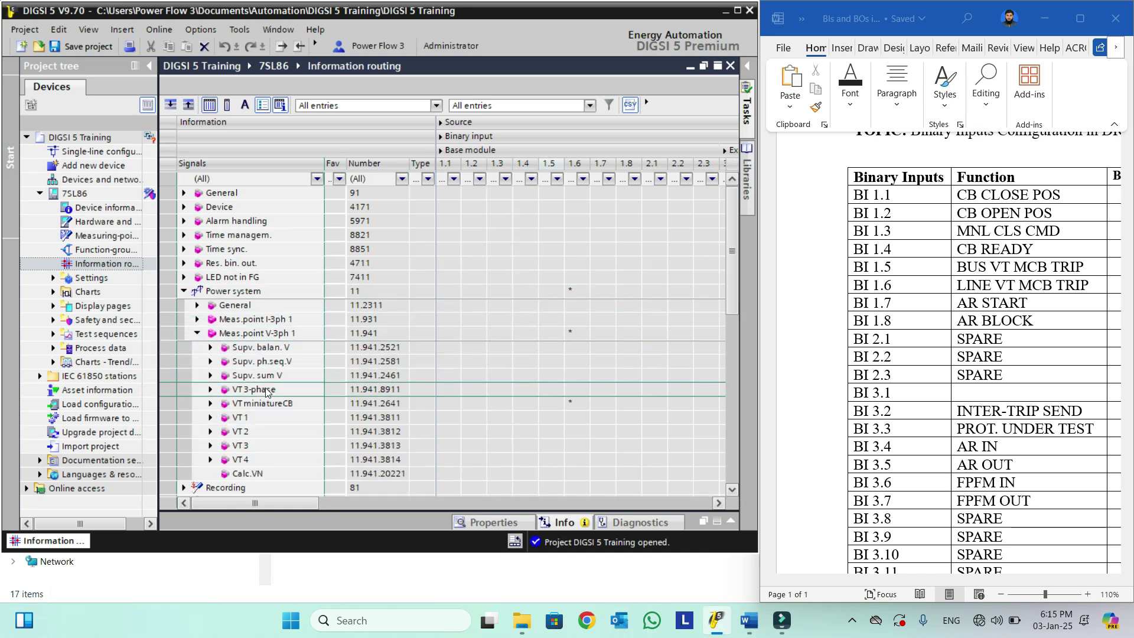
left_click(211, 390)
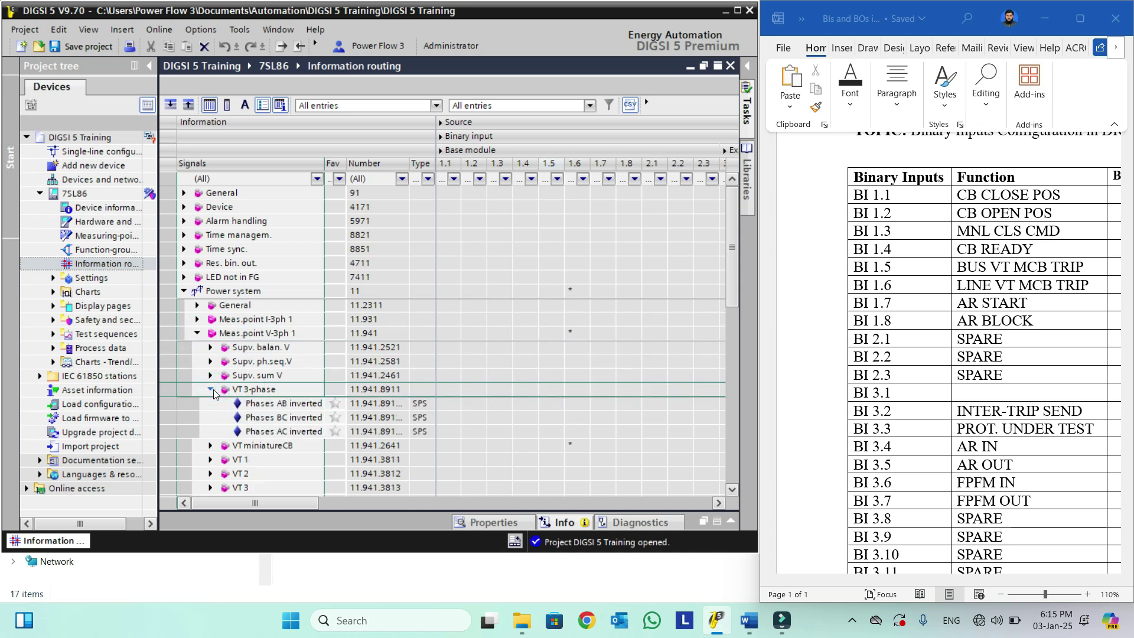
left_click(211, 390)
left_click(210, 404)
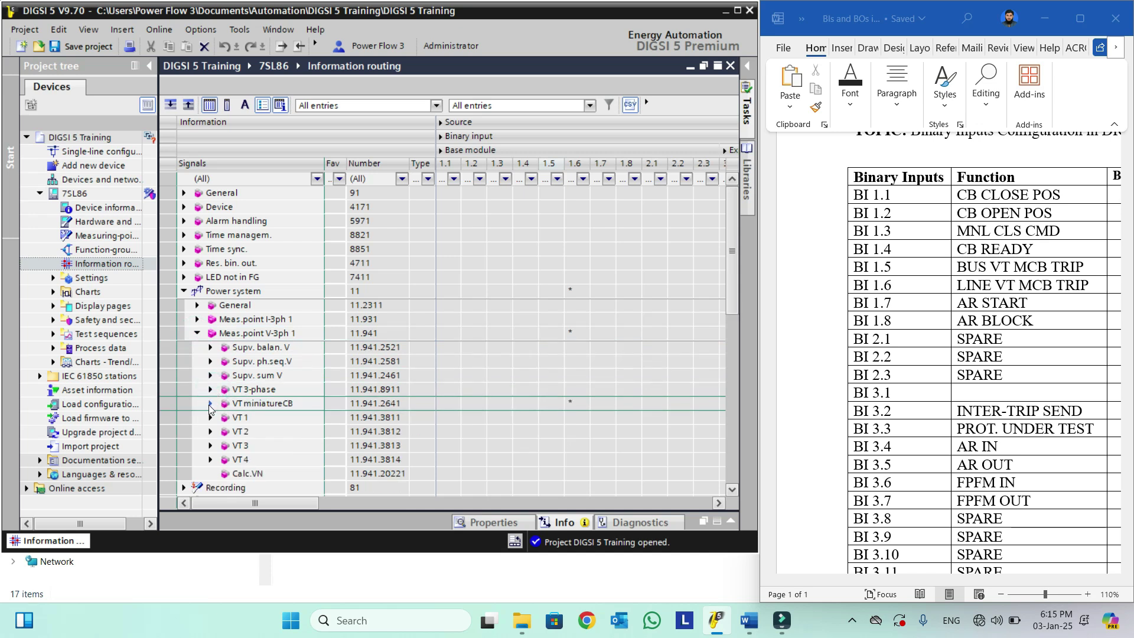
left_click(211, 406)
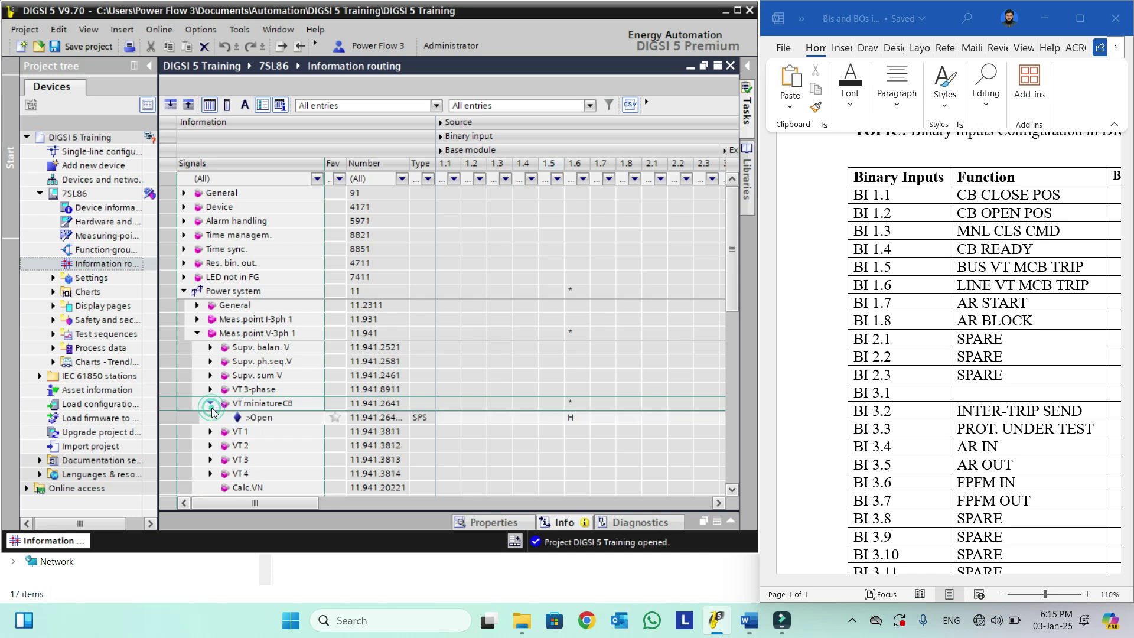
left_click(258, 422)
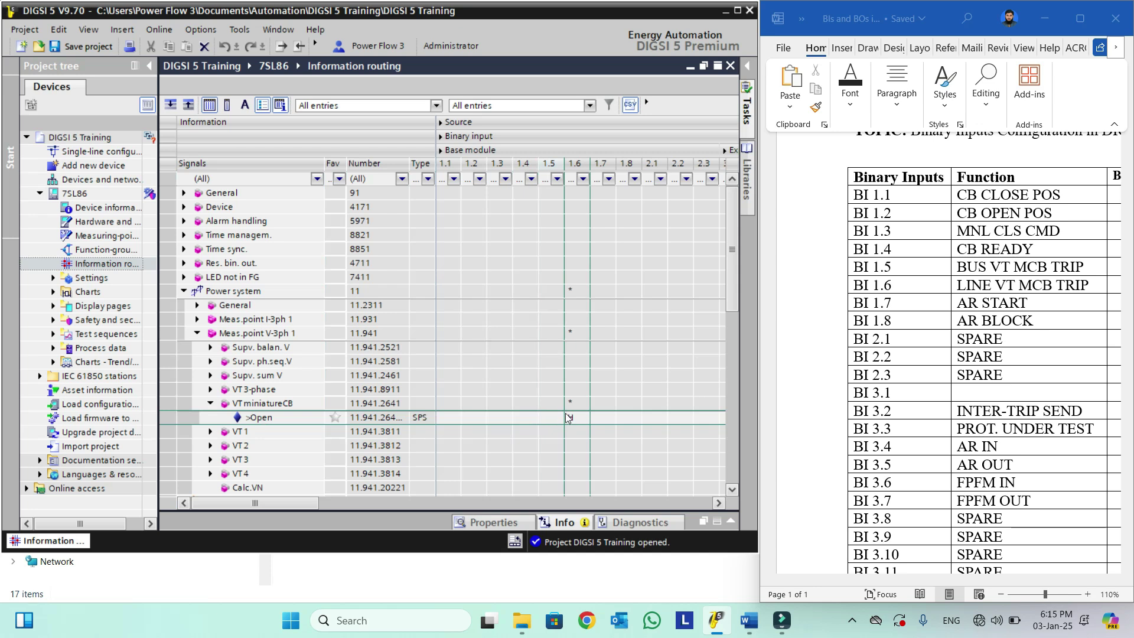
double_click(273, 334)
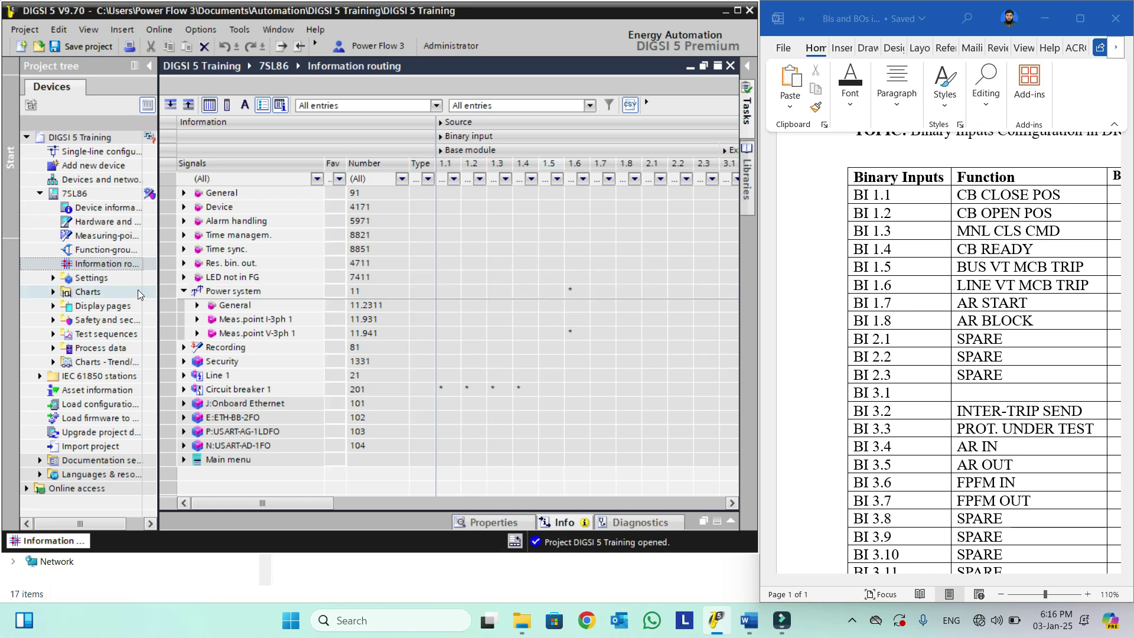
Expand Circuit breaker 1 and browse the Global DIGSI 5 library Types in the Libraries card
left_click(184, 291)
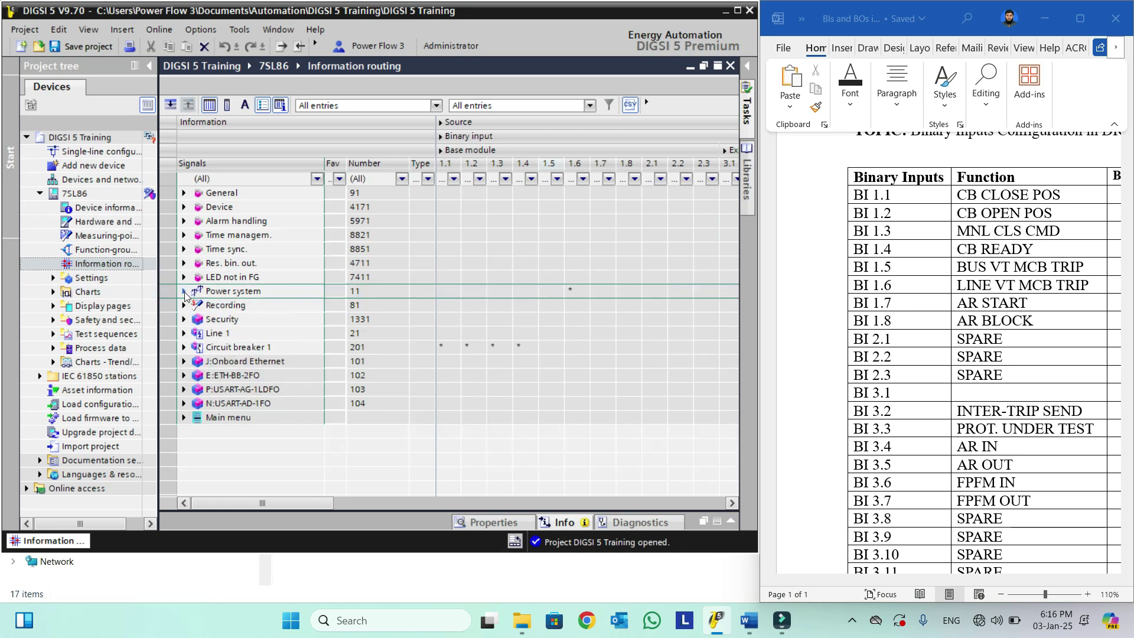
left_click(184, 348)
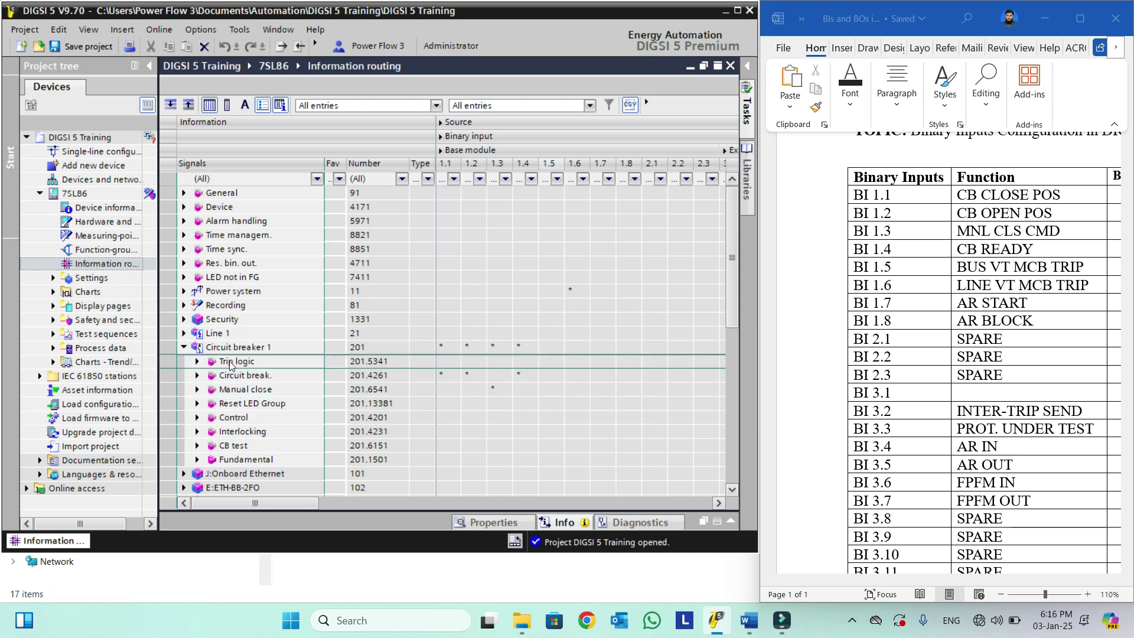
left_click(750, 187)
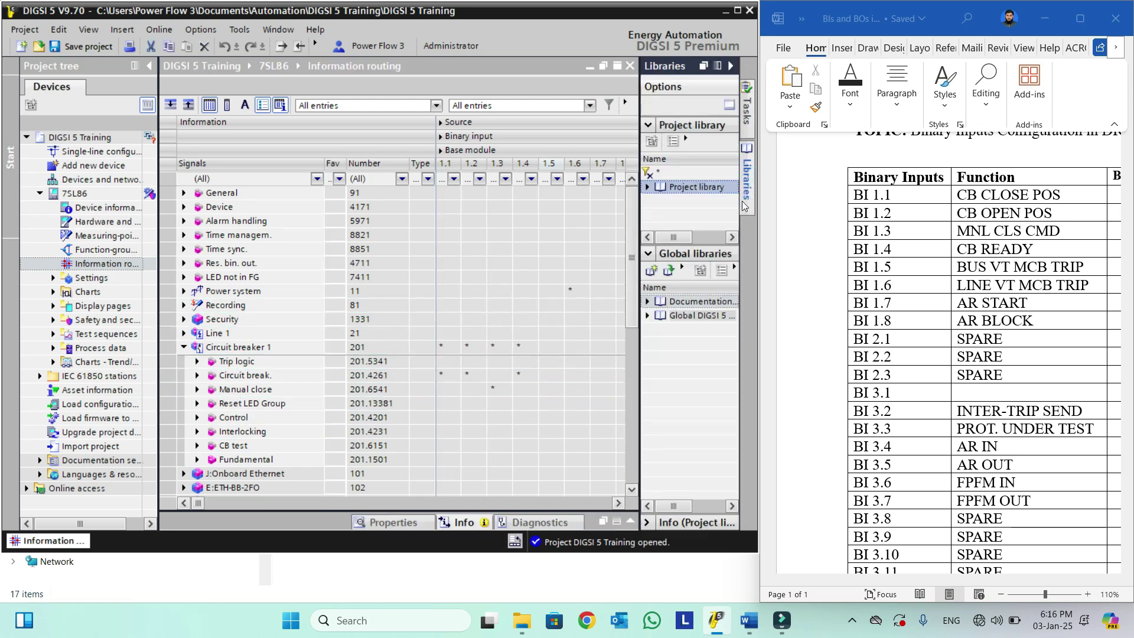
left_click(649, 316)
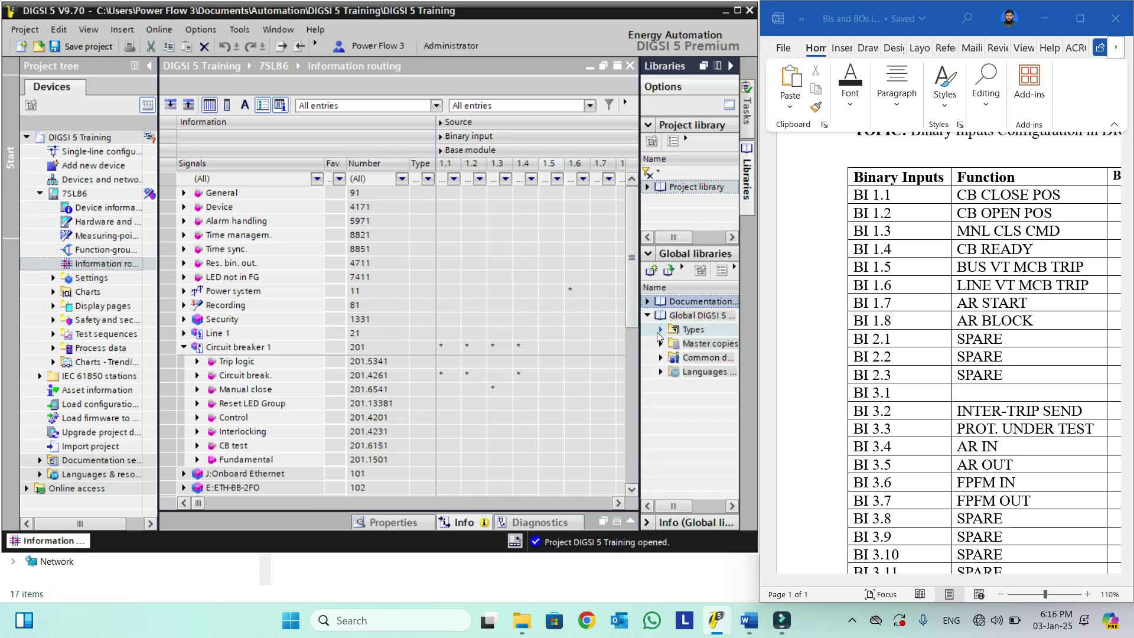
left_click(659, 331)
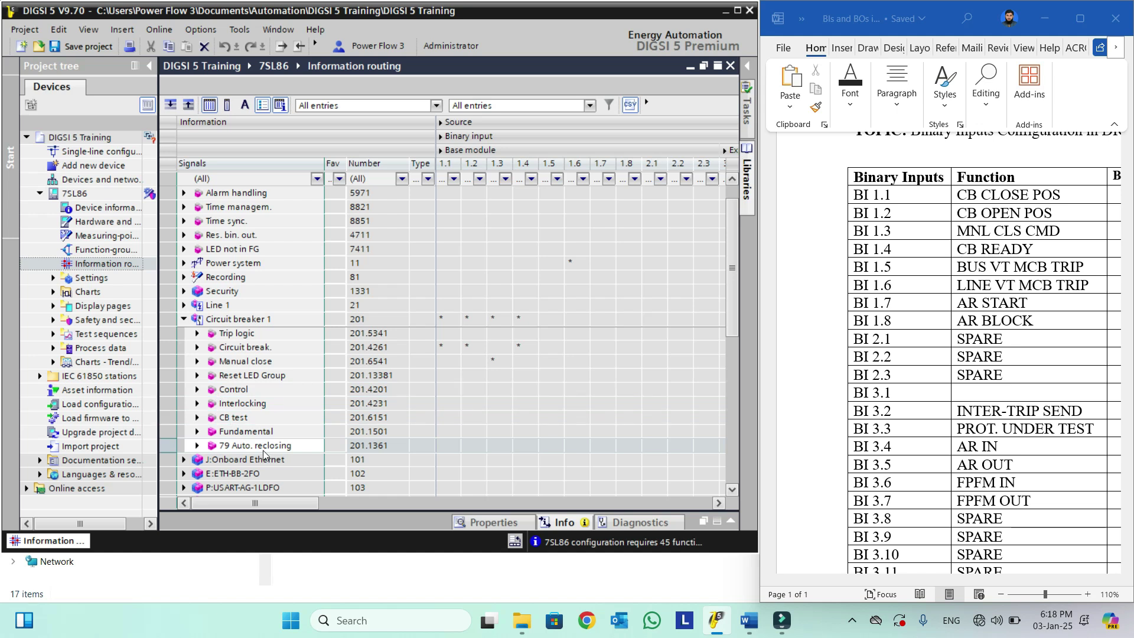
Expand 79 Auto. reclosing > General and check the Word binary input table
left_click(197, 445)
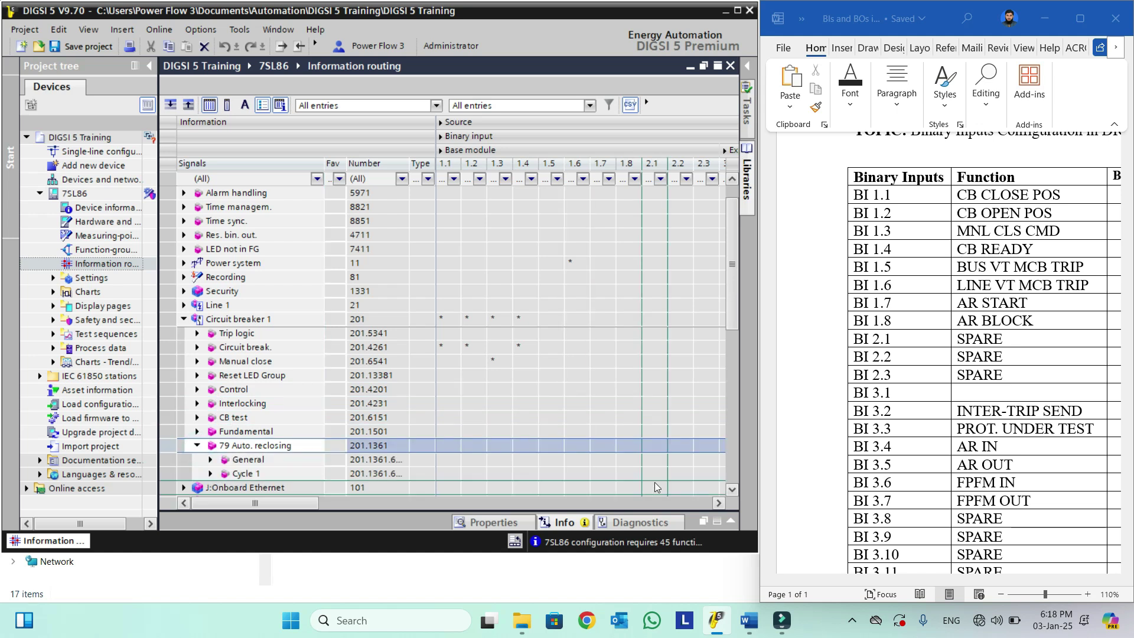
left_click(735, 488)
left_click(735, 488)
left_click(735, 488)
scroll(736, 488, "down", 1)
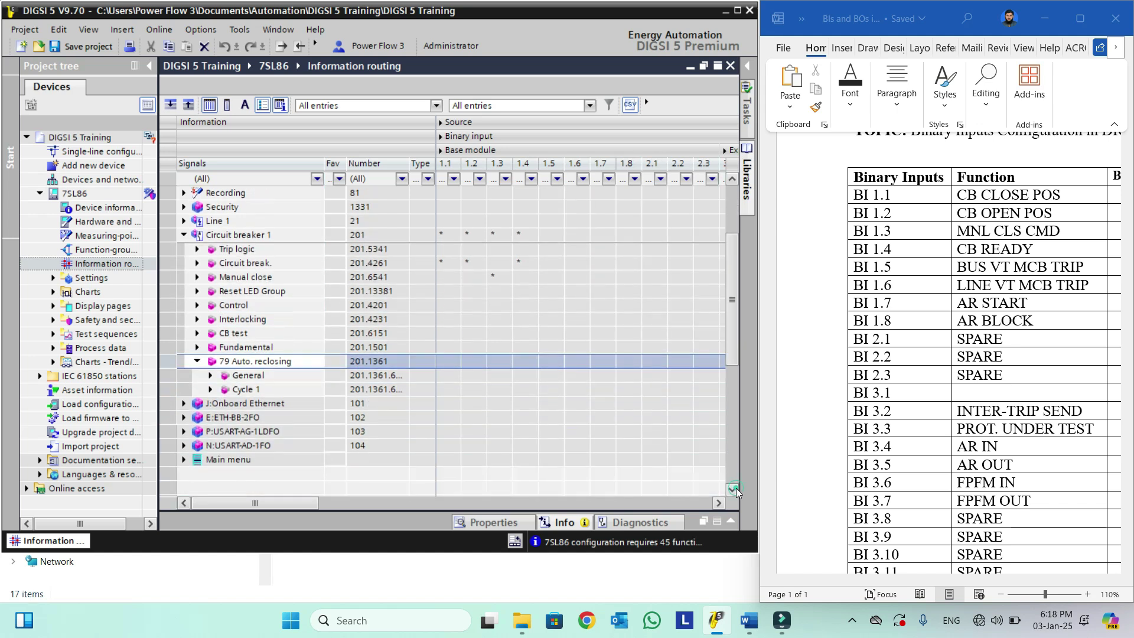
left_click(210, 376)
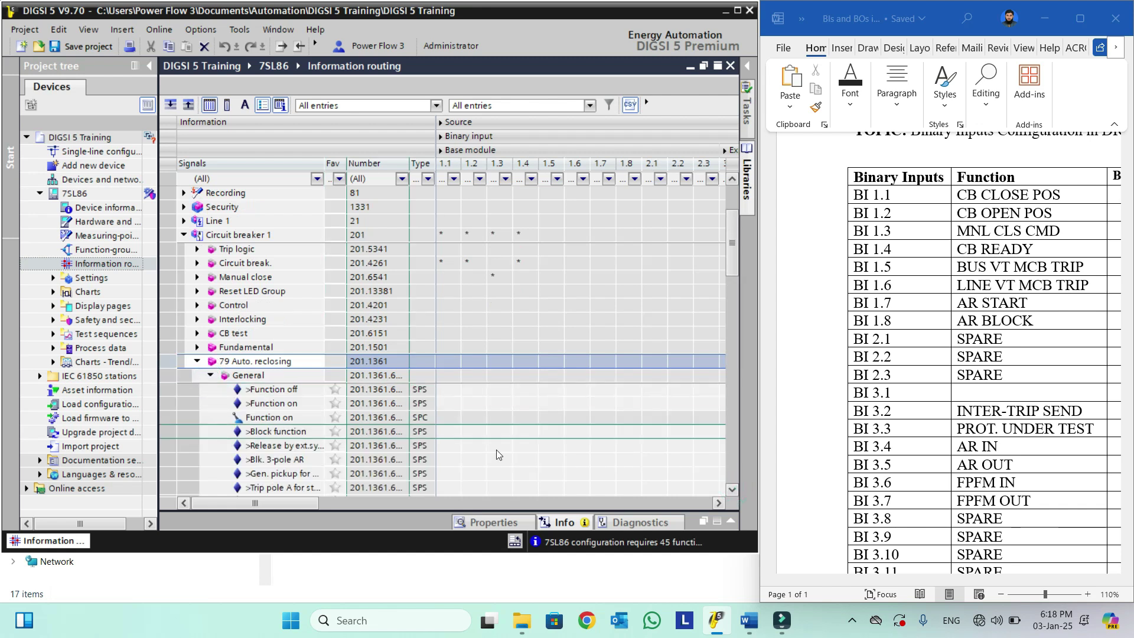
left_click(732, 491)
left_click(731, 490)
left_click(732, 491)
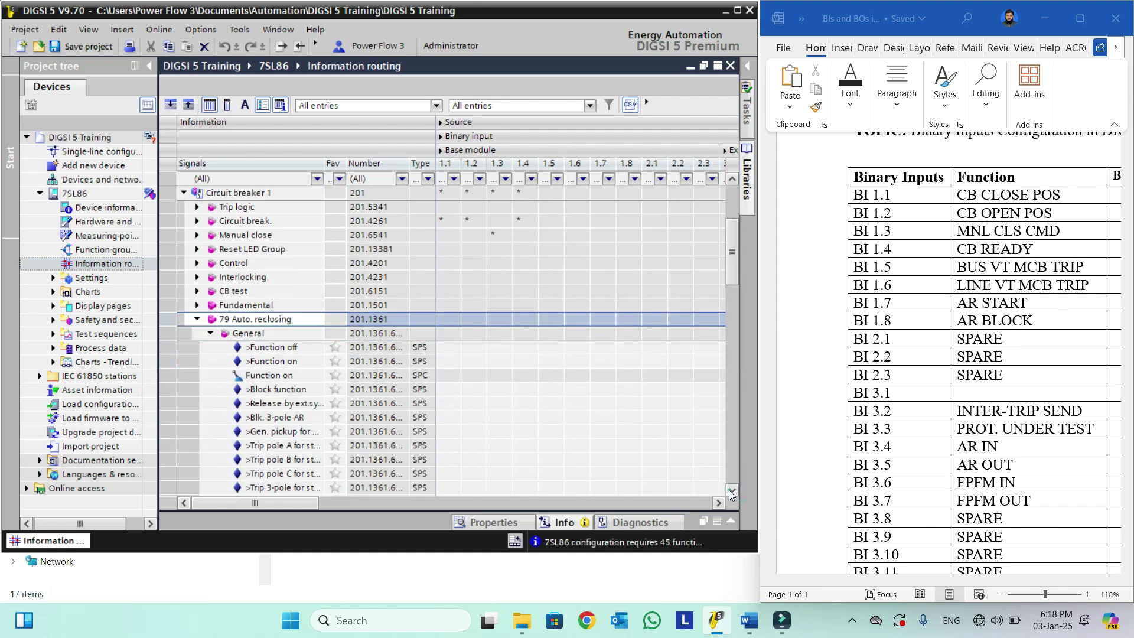
left_click(732, 490)
left_click(1006, 316)
Route >Trip 3-pole for start to input 1.7 and >Block function to 1.8, both H
left_click(314, 476)
left_click(262, 477)
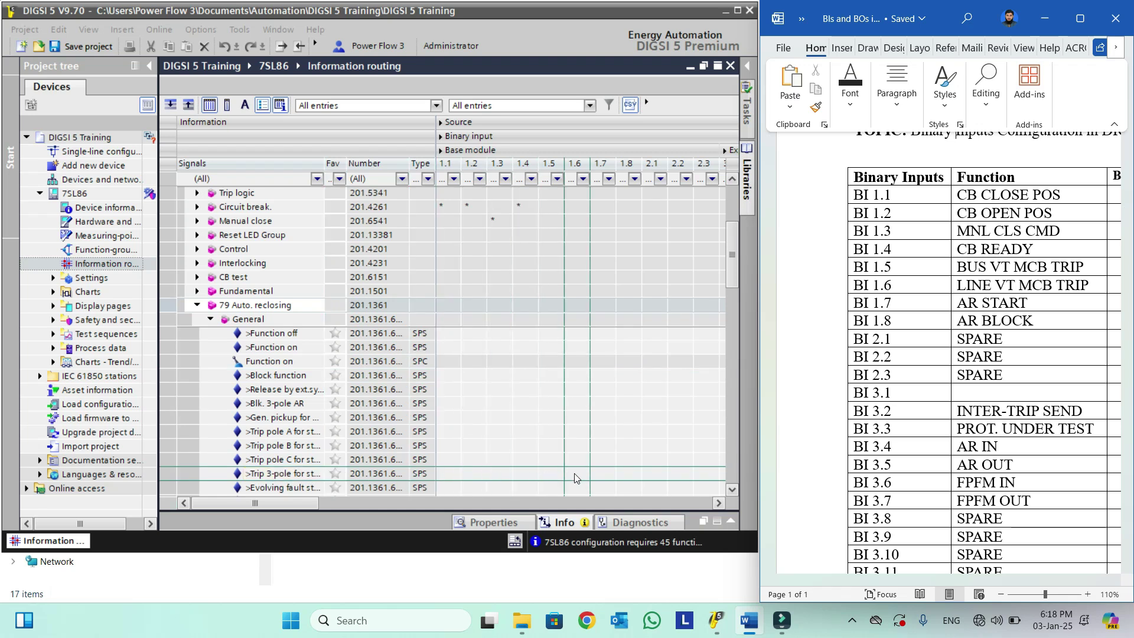
right_click(602, 476)
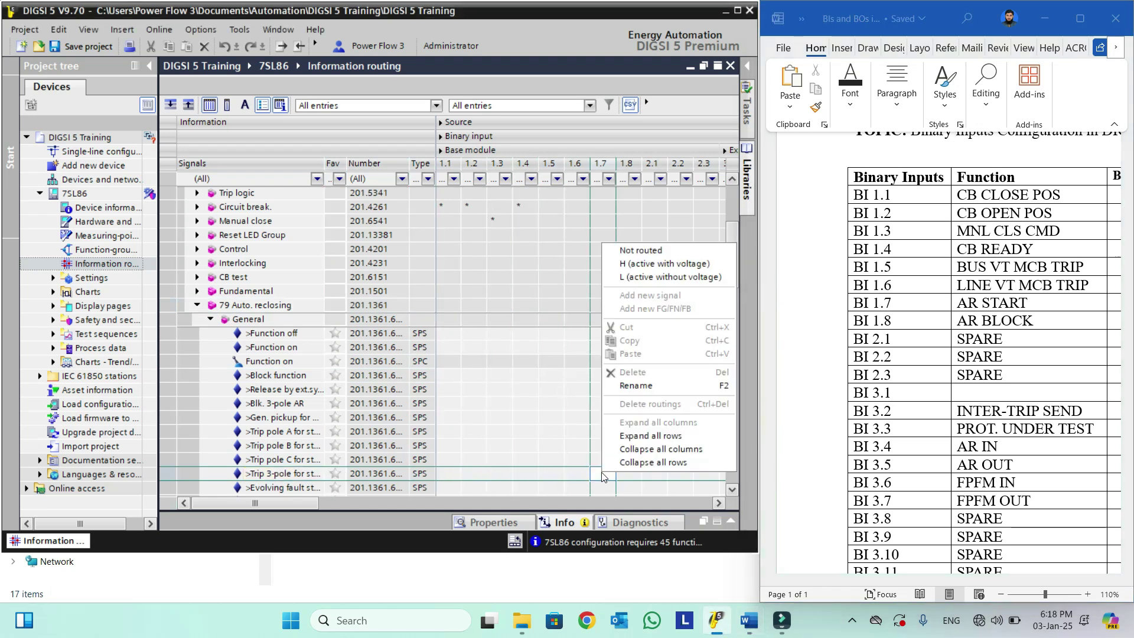
left_click(632, 266)
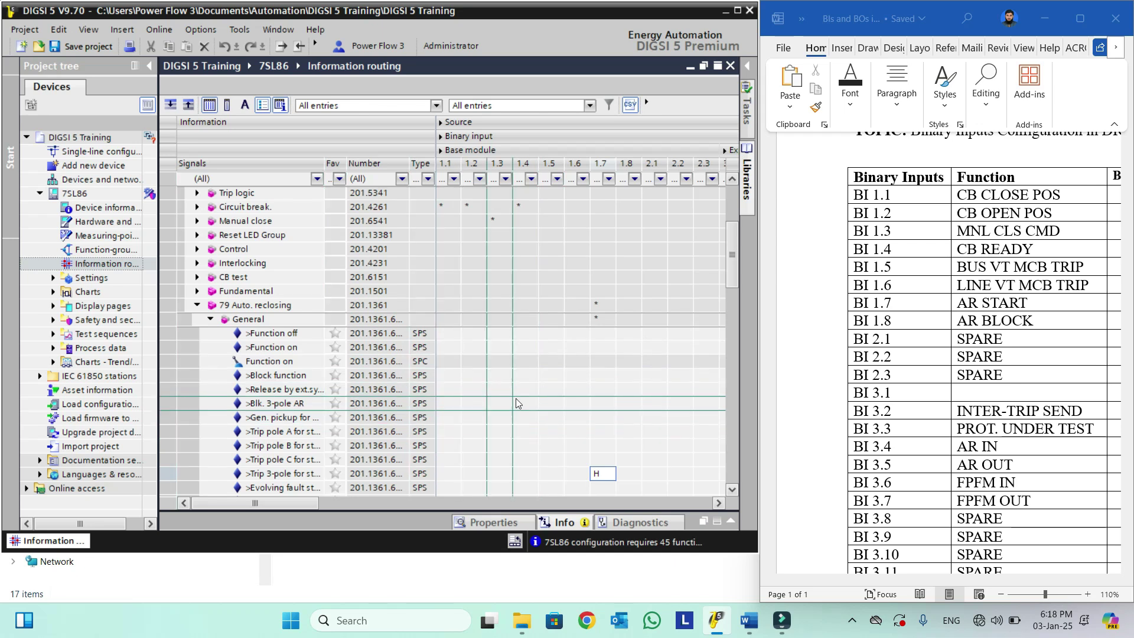
right_click(622, 375)
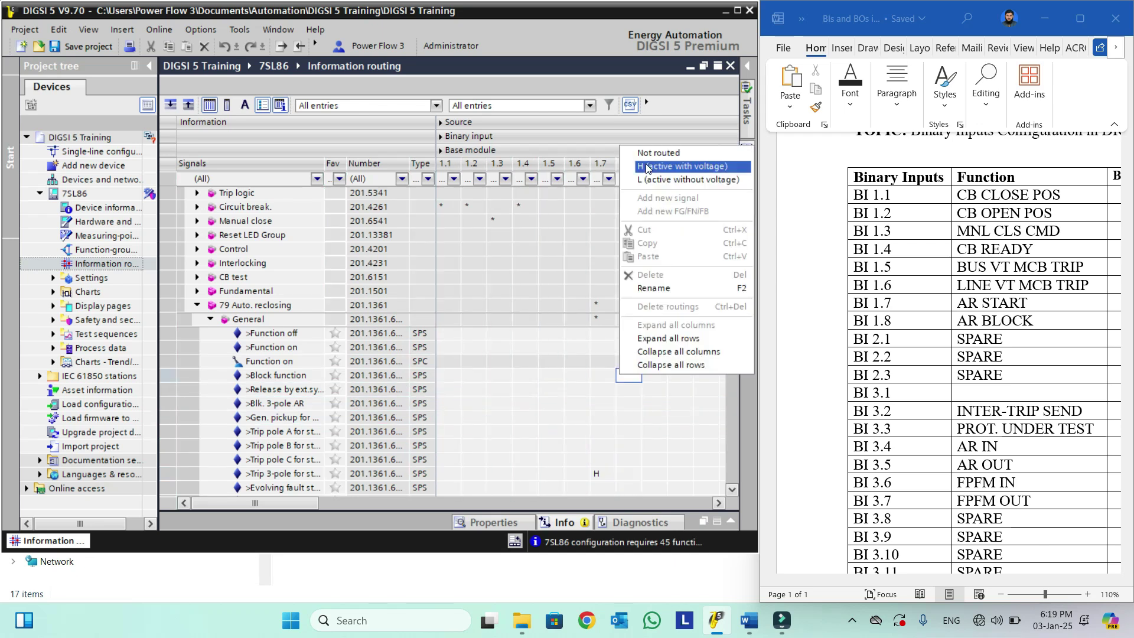
left_click(647, 169)
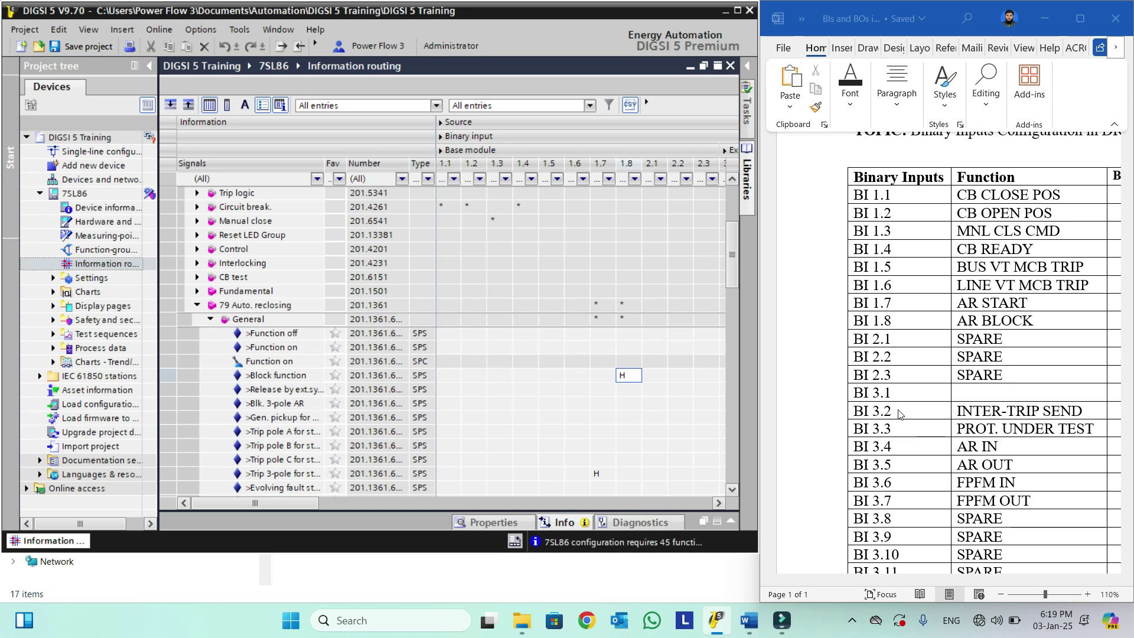
left_click(197, 306)
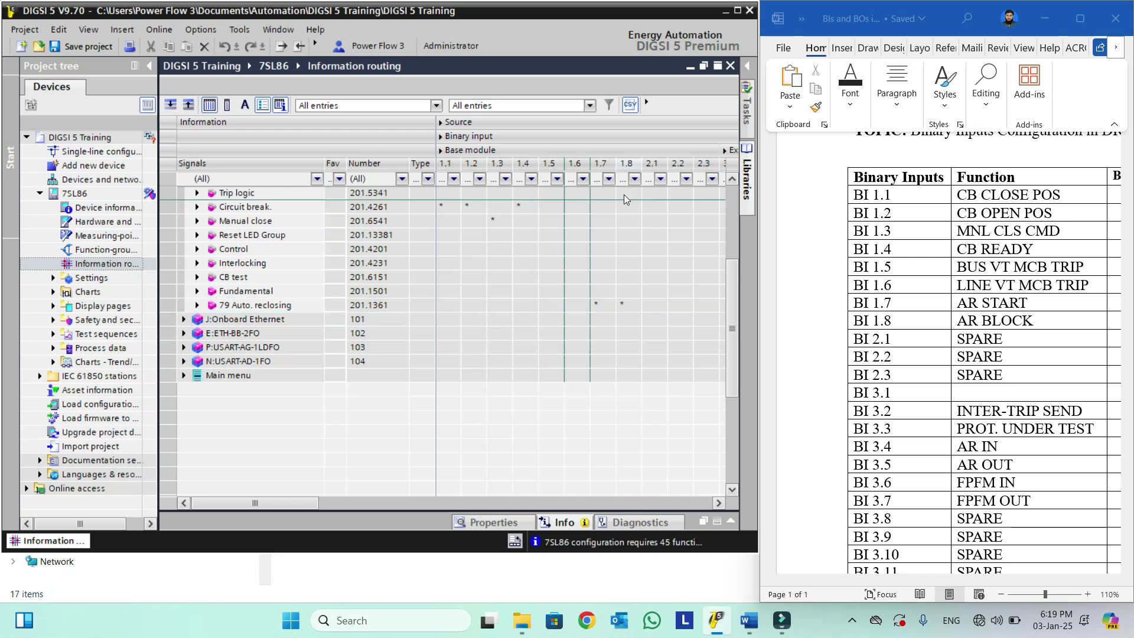
Collapse Circuit breaker 1 and expand Line 1's 50/51 OC-3ph-A1 overcurrent function
left_click(733, 217)
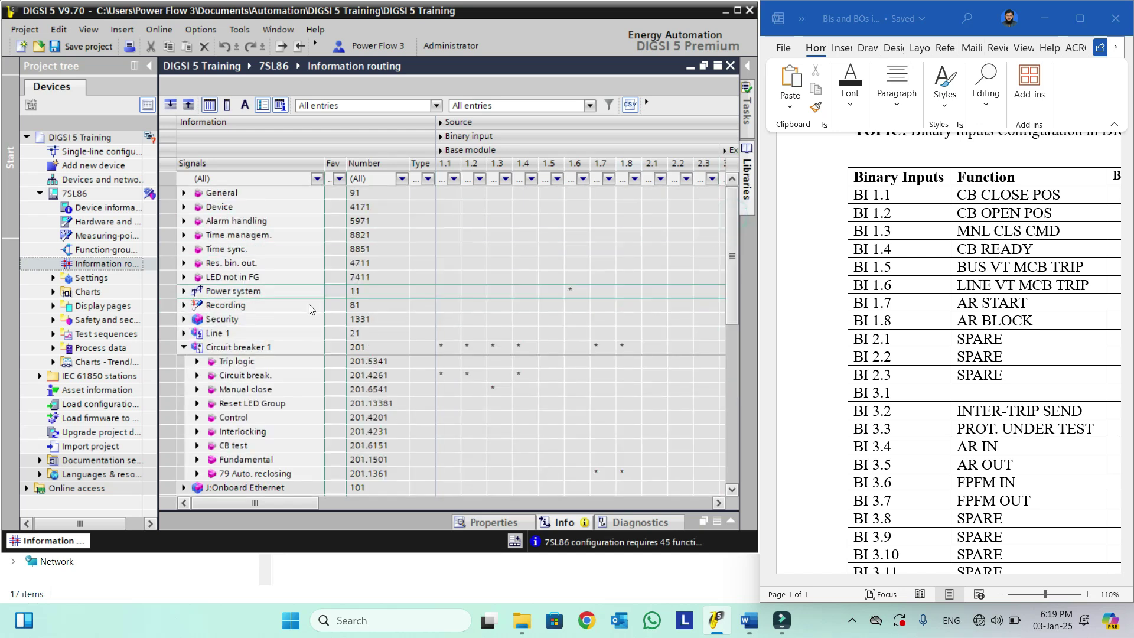
left_click(183, 347)
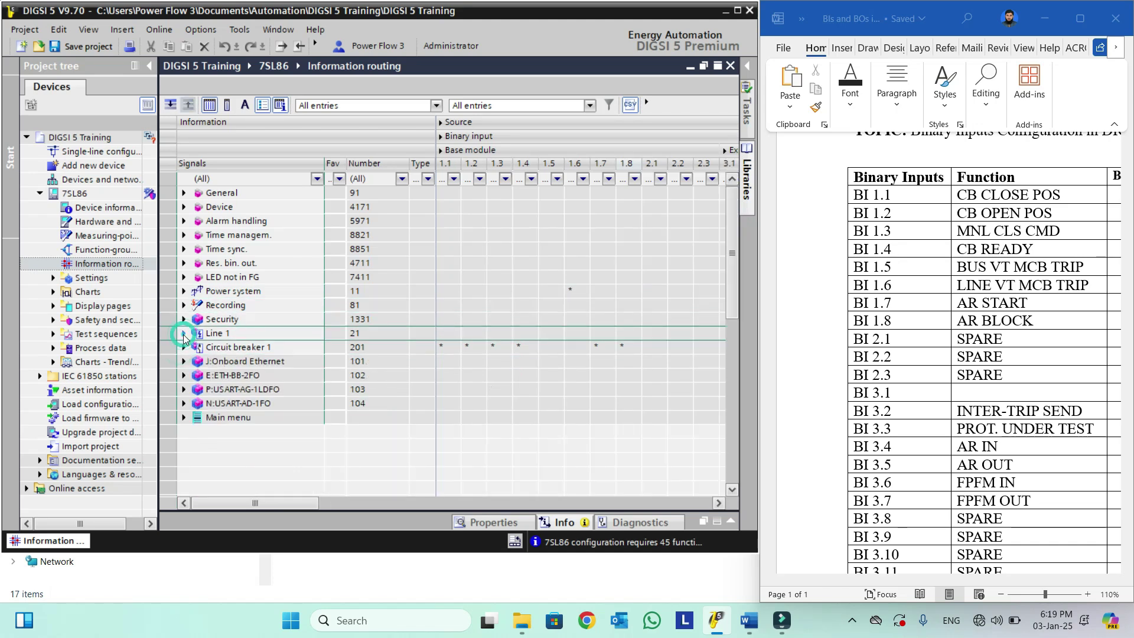
left_click(183, 334)
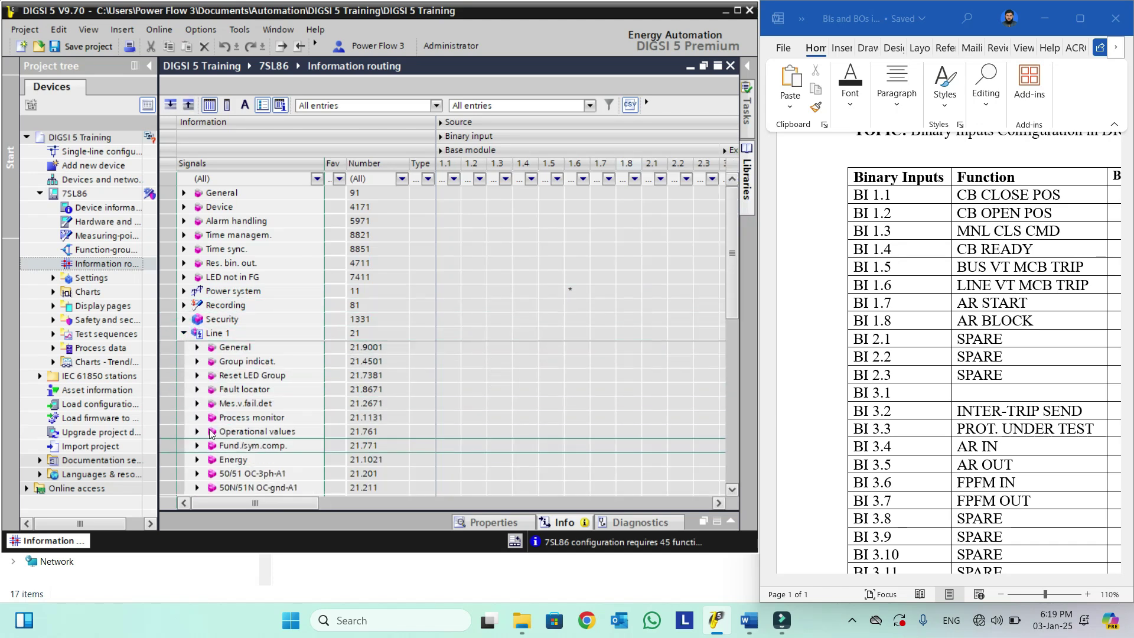
left_click(734, 490)
left_click(735, 490)
left_click(736, 491)
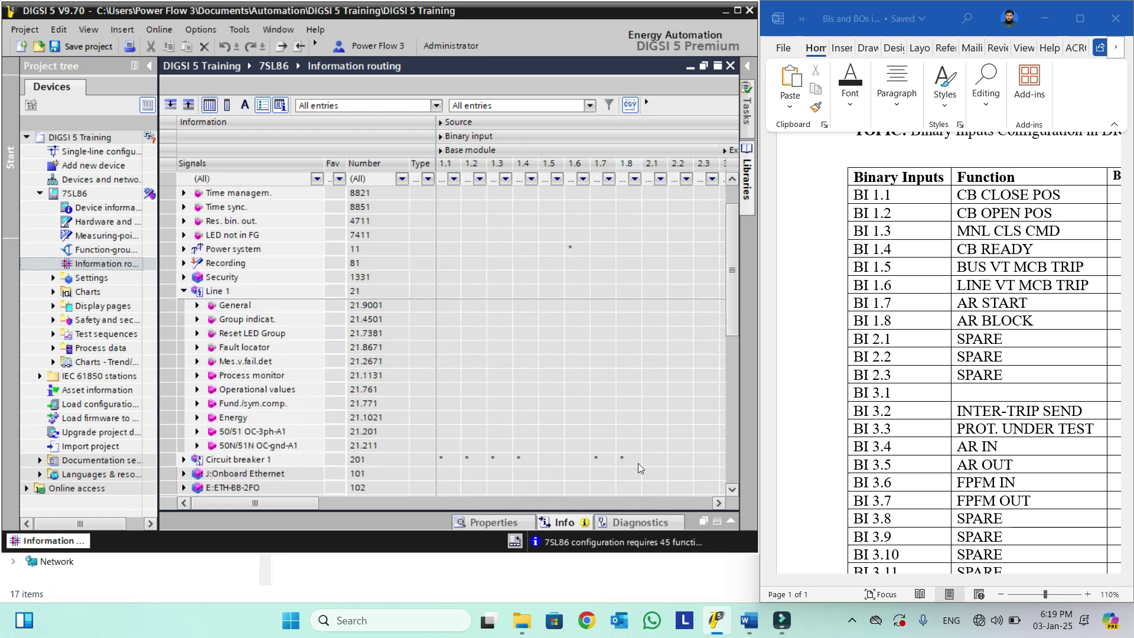
left_click(197, 433)
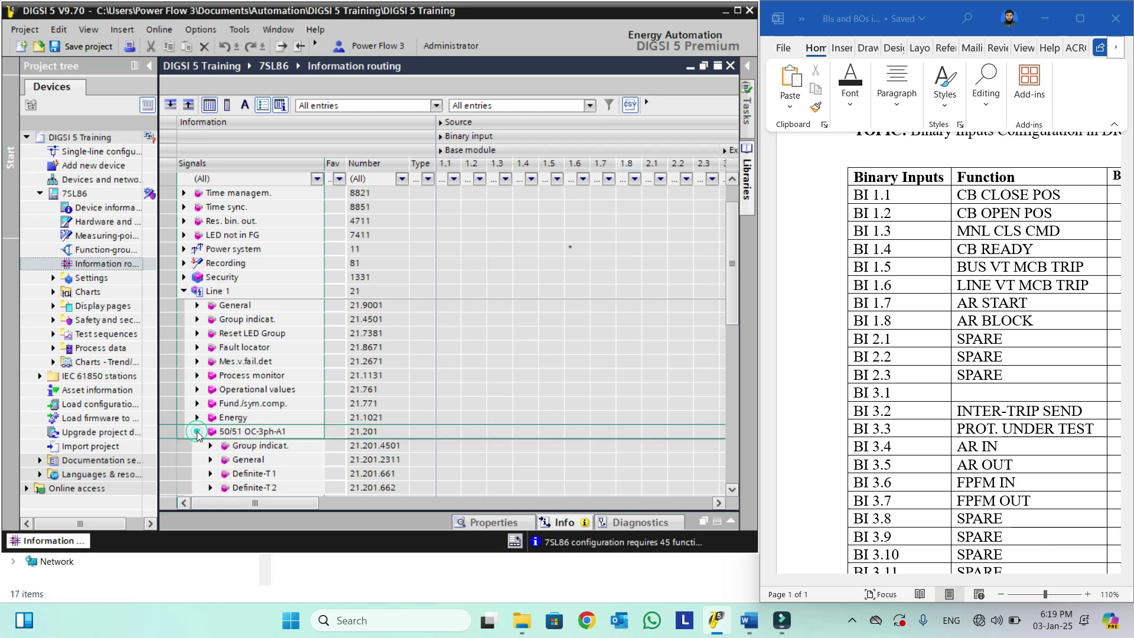
Expand the Definite-T1 stage to show its >Block stage and Pickup signals
left_click(209, 460)
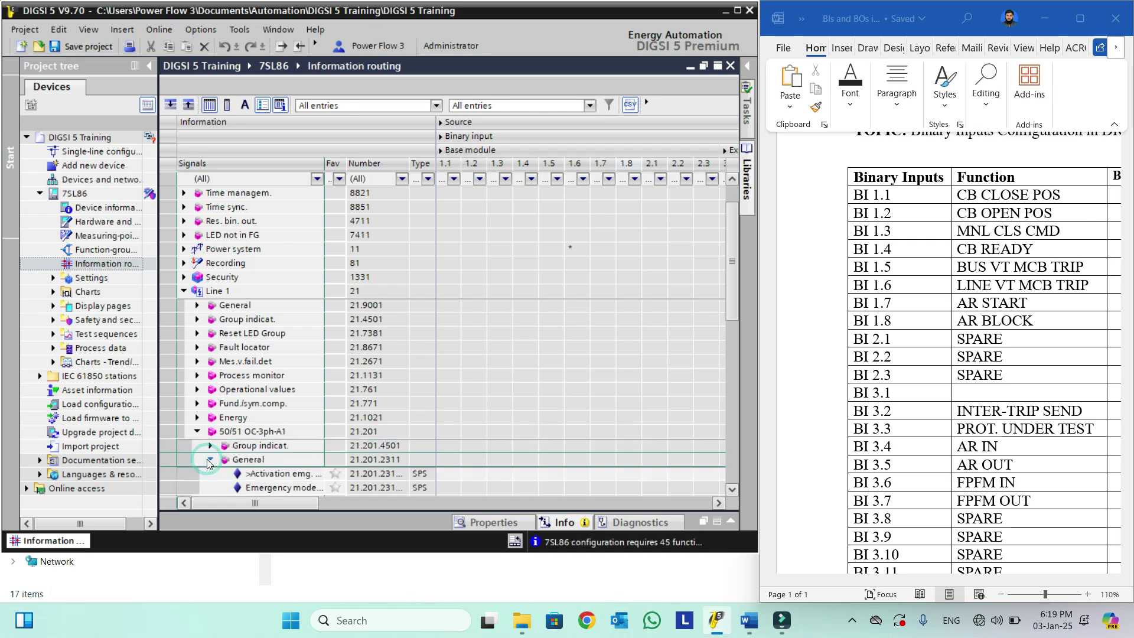
scroll(735, 492, "down", 5)
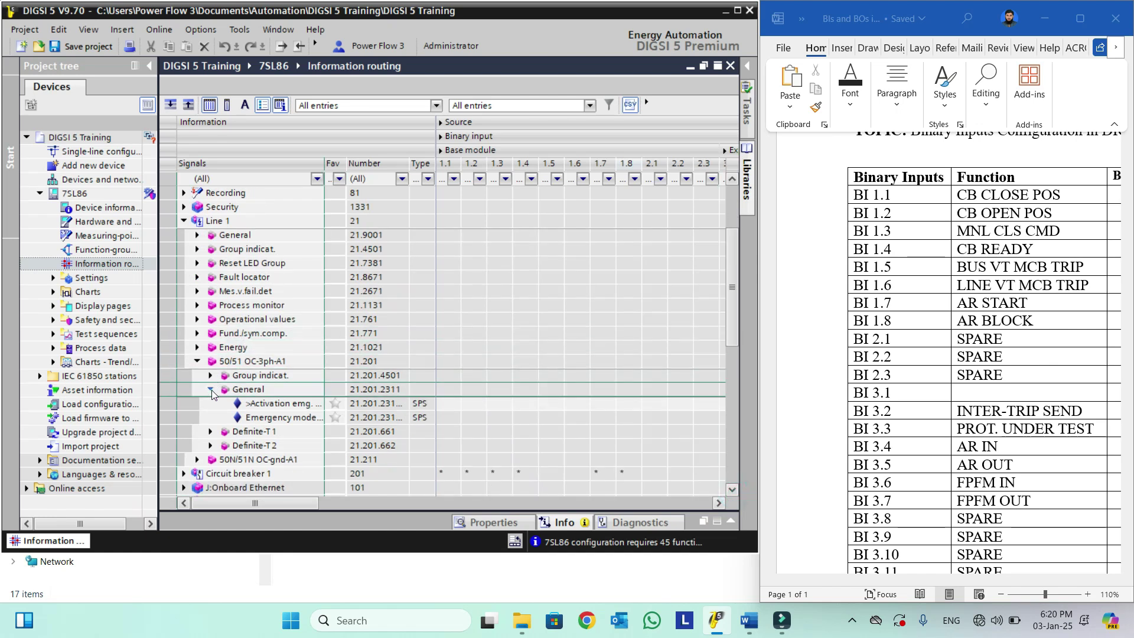
left_click(211, 389)
left_click(211, 376)
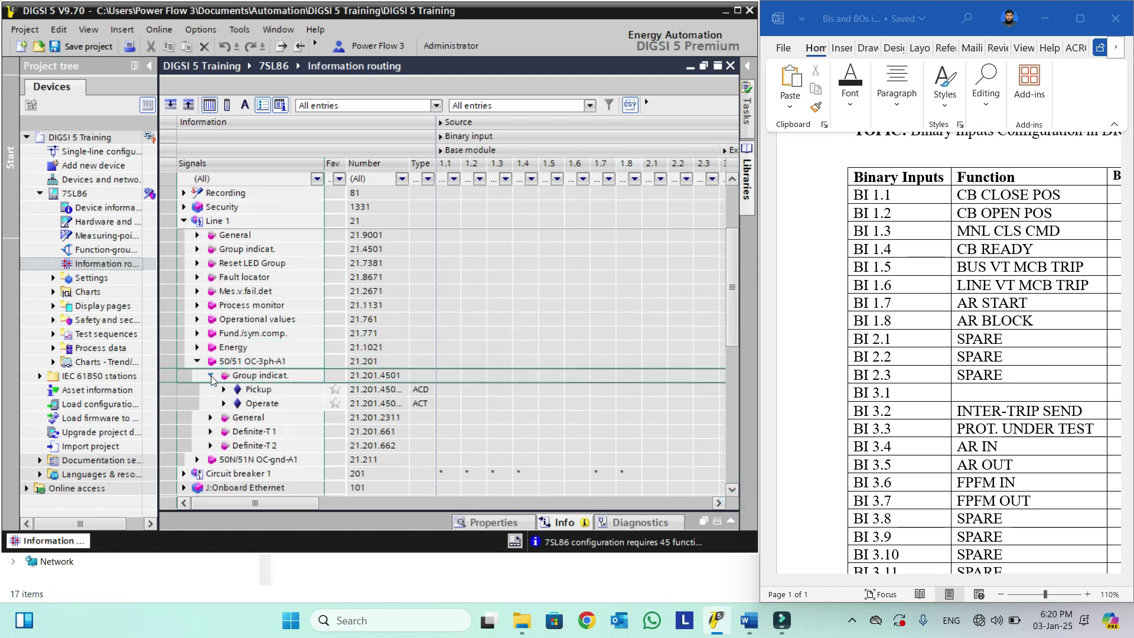
left_click(211, 376)
left_click(210, 404)
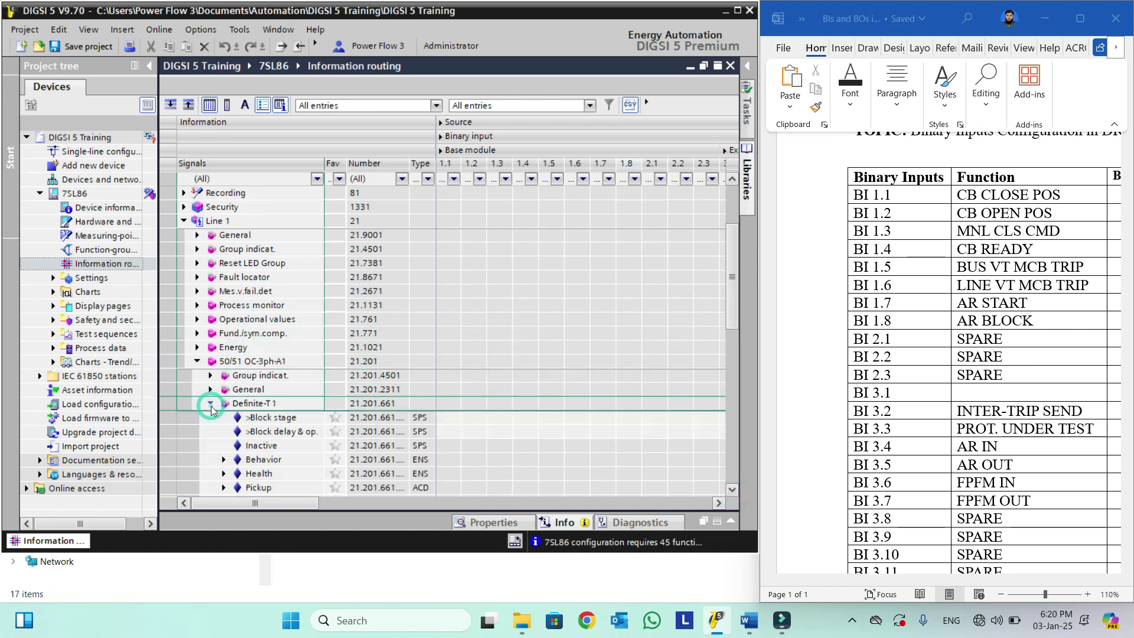